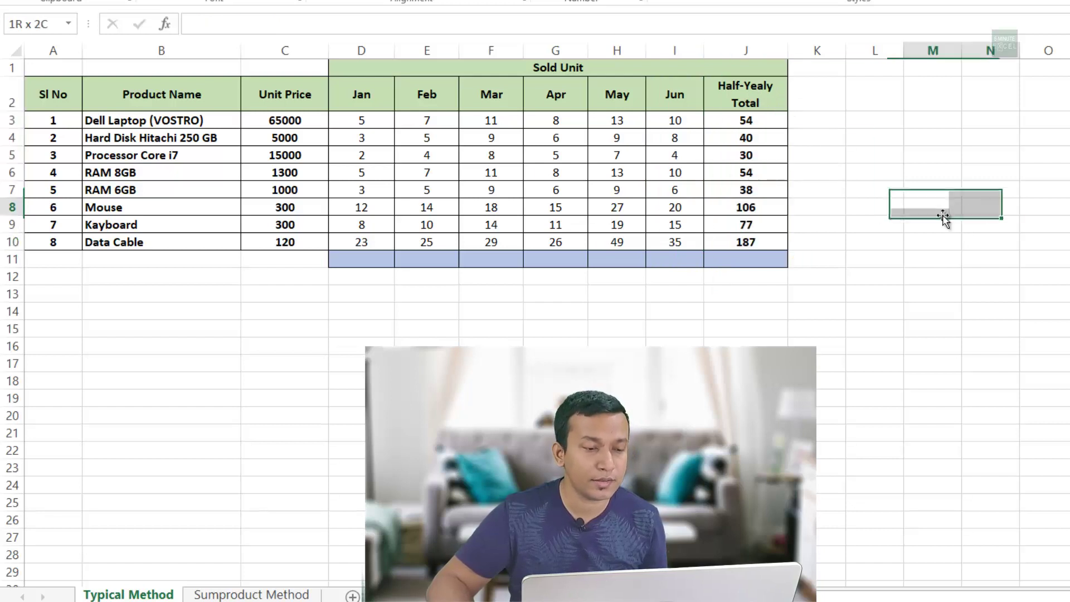
# Step: Examine the monthly sold units from Jan to Jun and the empty blue total row beneath them
pyautogui.moveTo(363, 98); pyautogui.dragTo(697, 242)
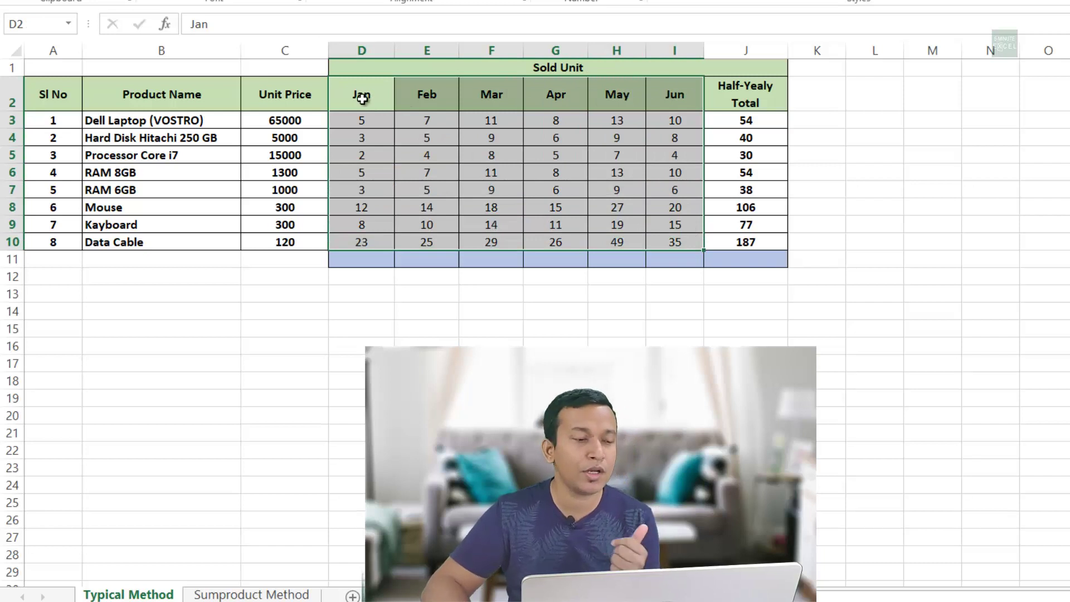
pyautogui.click(492, 415)
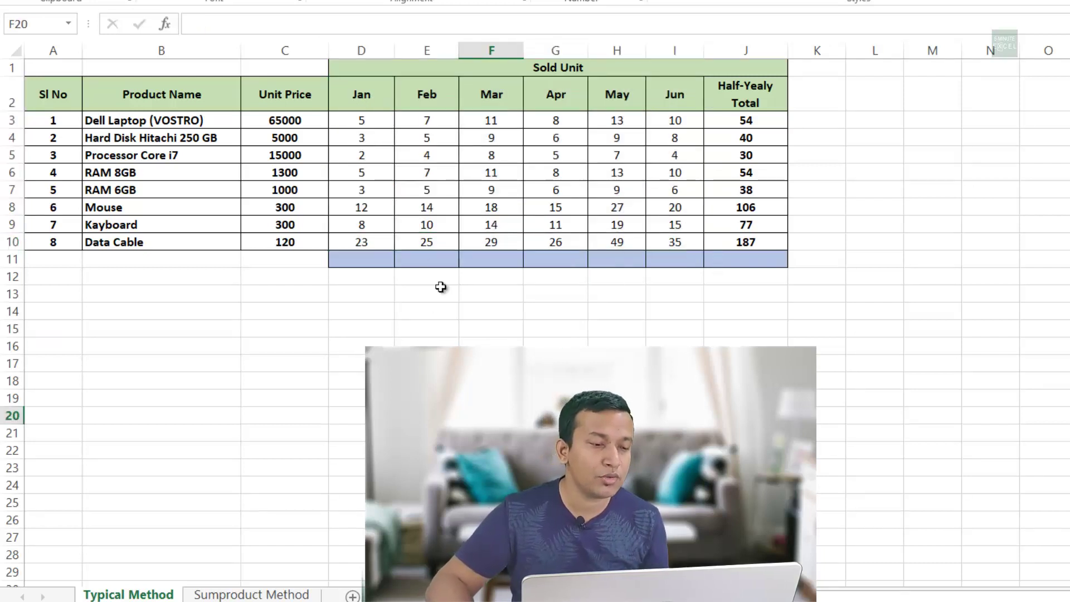
pyautogui.click(637, 341)
pyautogui.click(363, 49)
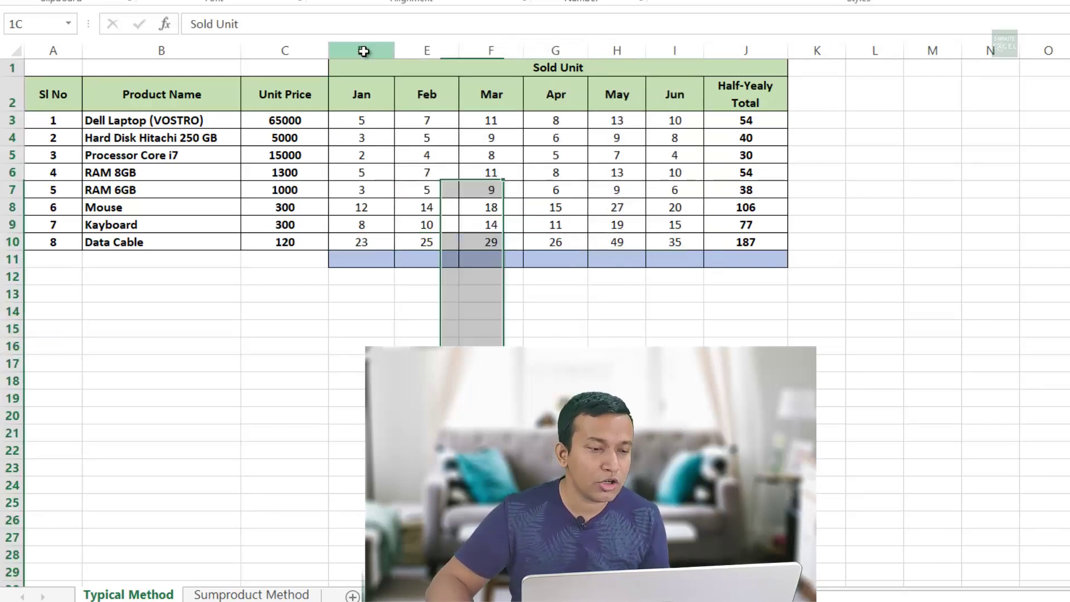
pyautogui.click(433, 49)
pyautogui.click(591, 341)
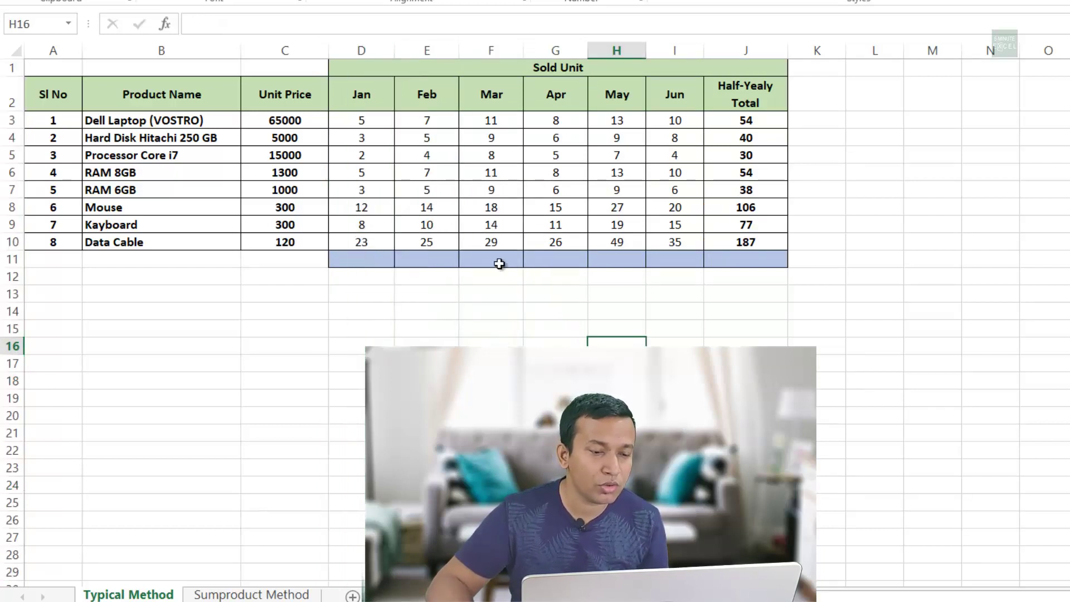
pyautogui.click(495, 256)
pyautogui.click(555, 256)
pyautogui.click(612, 257)
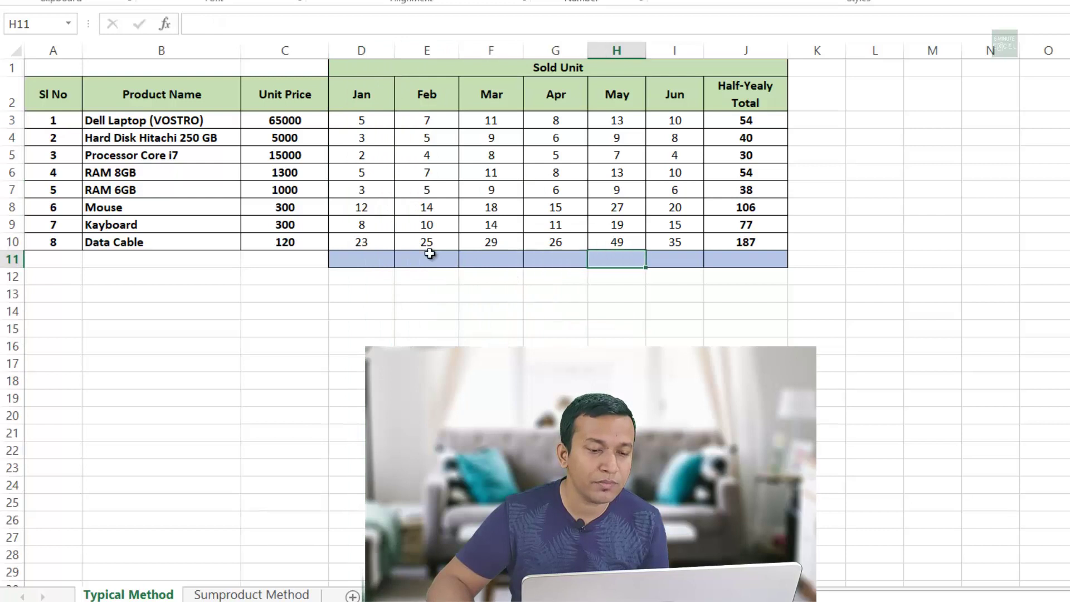
pyautogui.click(369, 260)
pyautogui.click(617, 363)
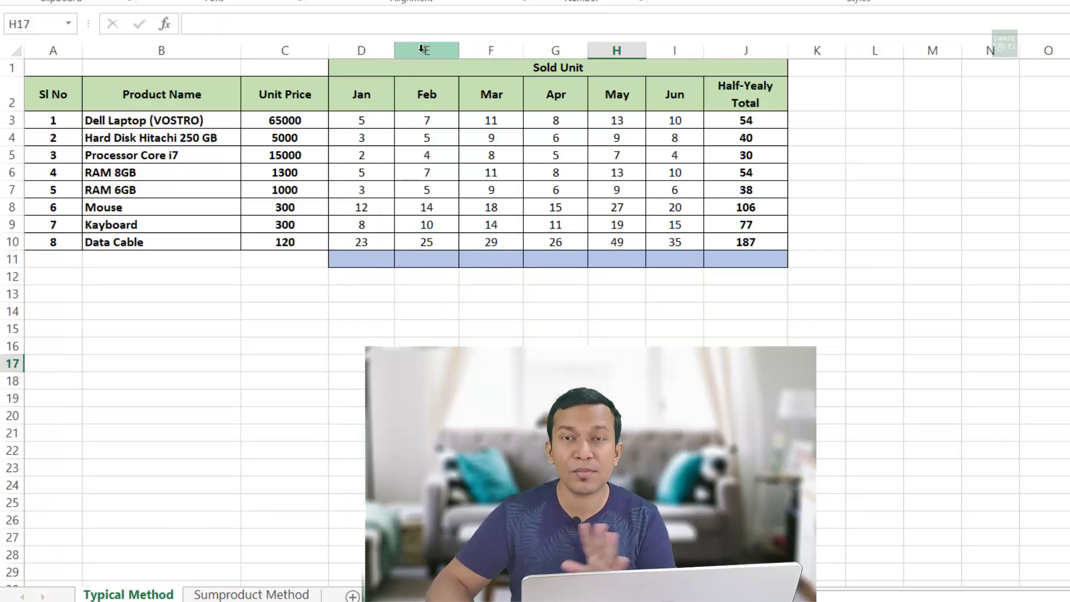
pyautogui.press('Left')
pyautogui.press('Left')
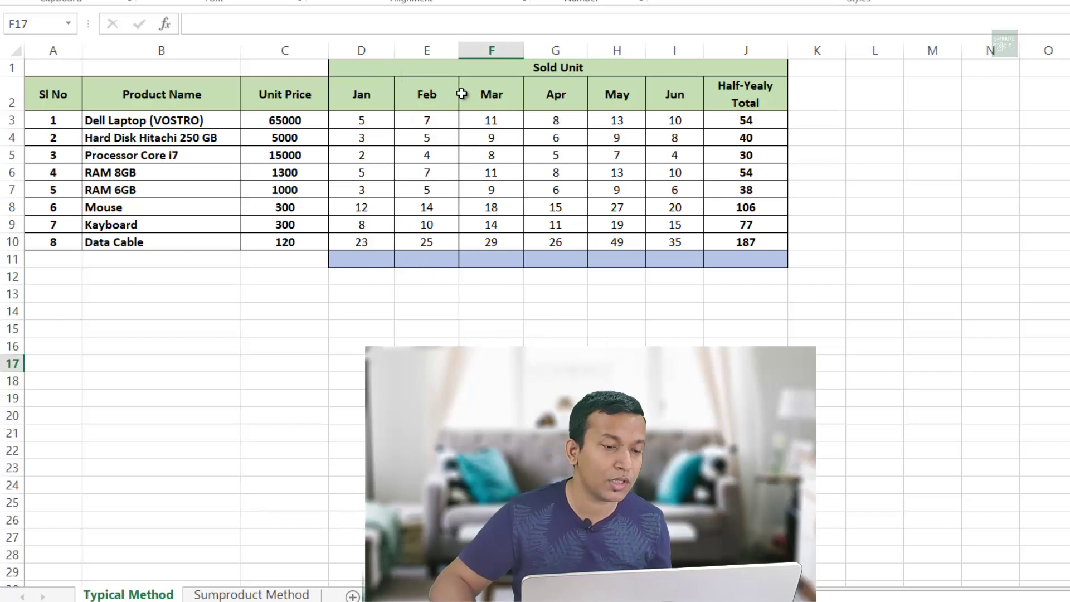
# Step: Insert a blank column between Jan and Feb and multiply the laptop's unit price by its January units in E3 with =C3*D3
pyautogui.rightClick(422, 48)
pyautogui.click(488, 179)
pyautogui.click(425, 118)
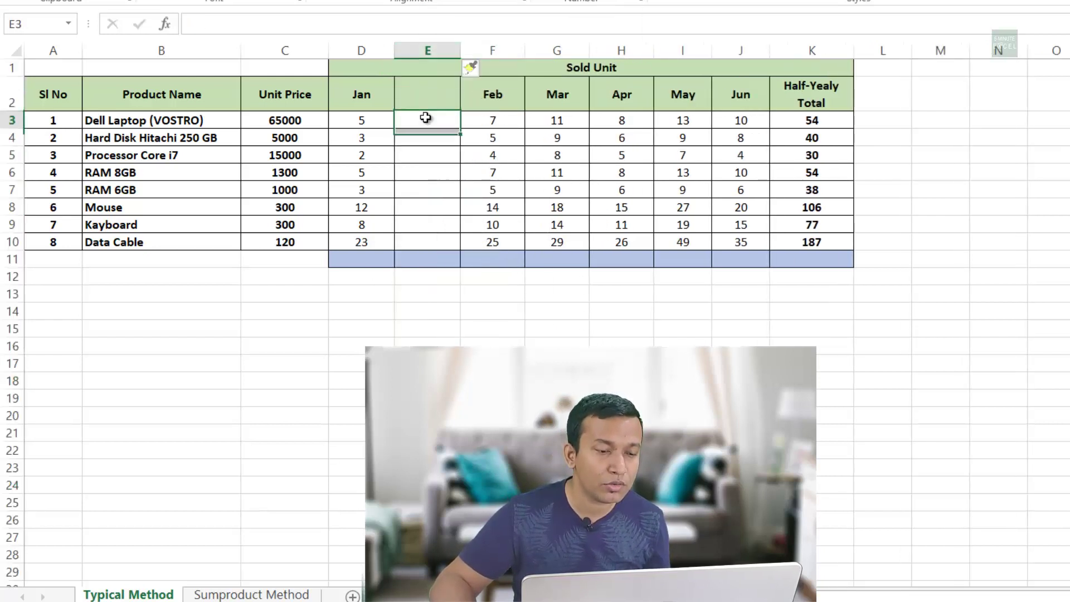
pyautogui.write('=')
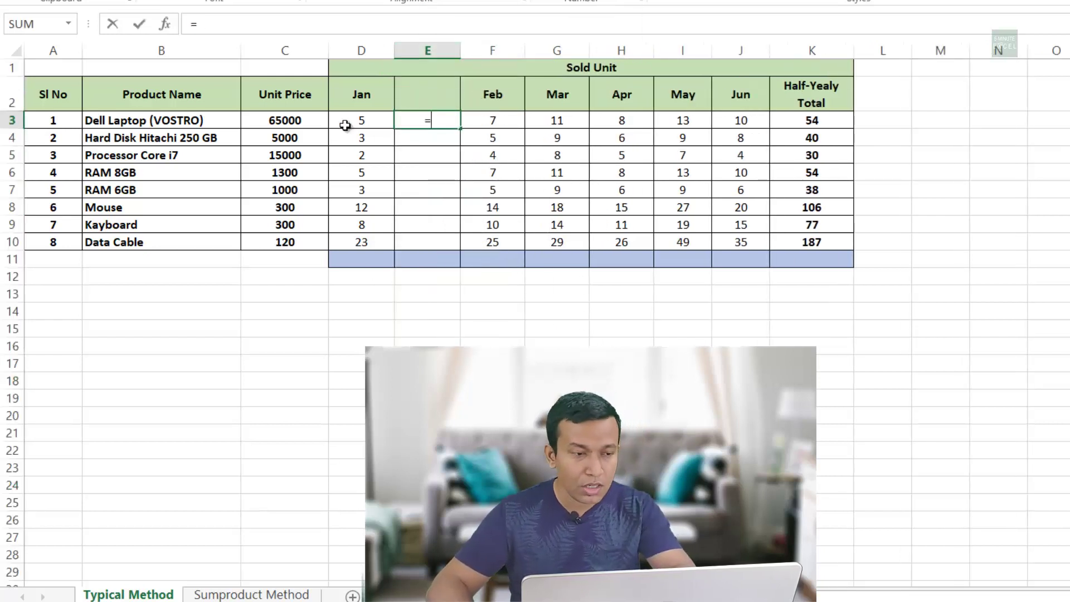
pyautogui.click(271, 121)
pyautogui.write('*')
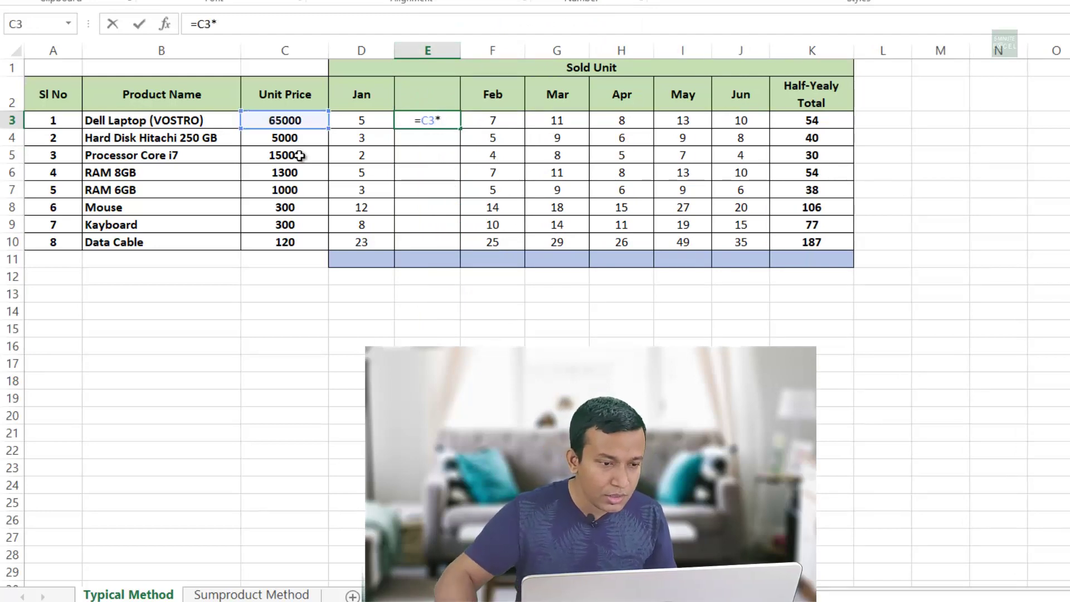
pyautogui.click(370, 120)
pyautogui.press('Return')
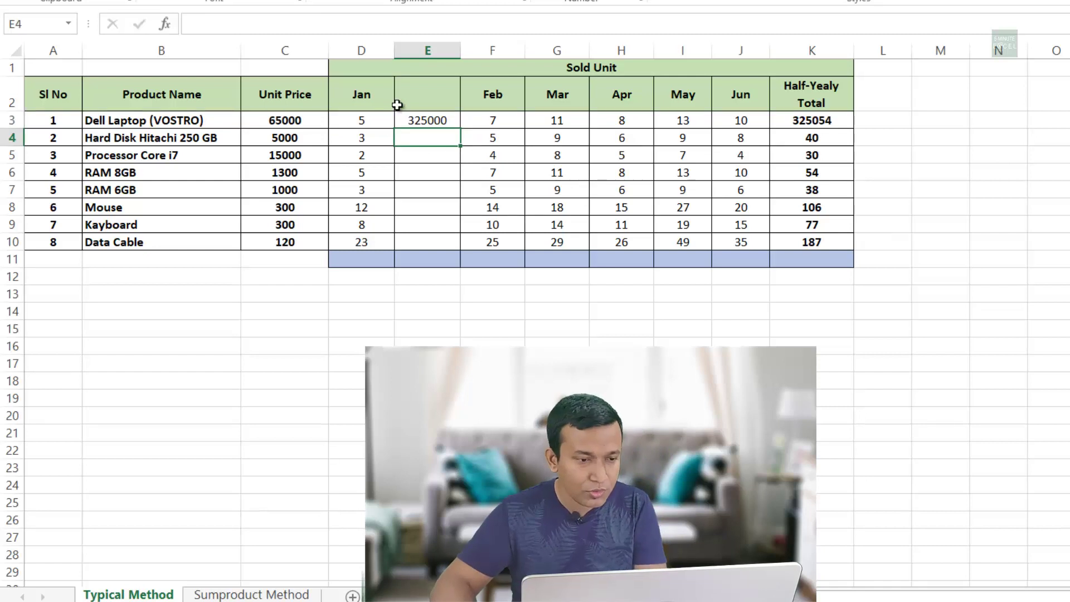
# Step: Copy the January sales formula down to E10 and total the column in E11 with =SUM(E3:E10)
pyautogui.click(441, 120)
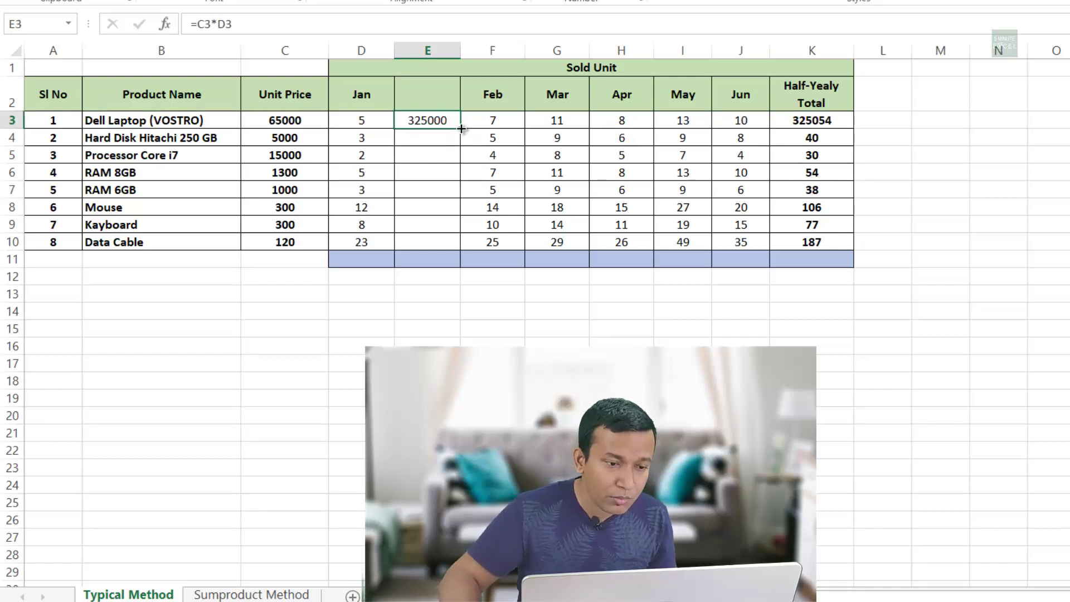
pyautogui.moveTo(457, 178); pyautogui.dragTo(459, 249)
pyautogui.click(441, 257)
pyautogui.hotkey('alt', '=')
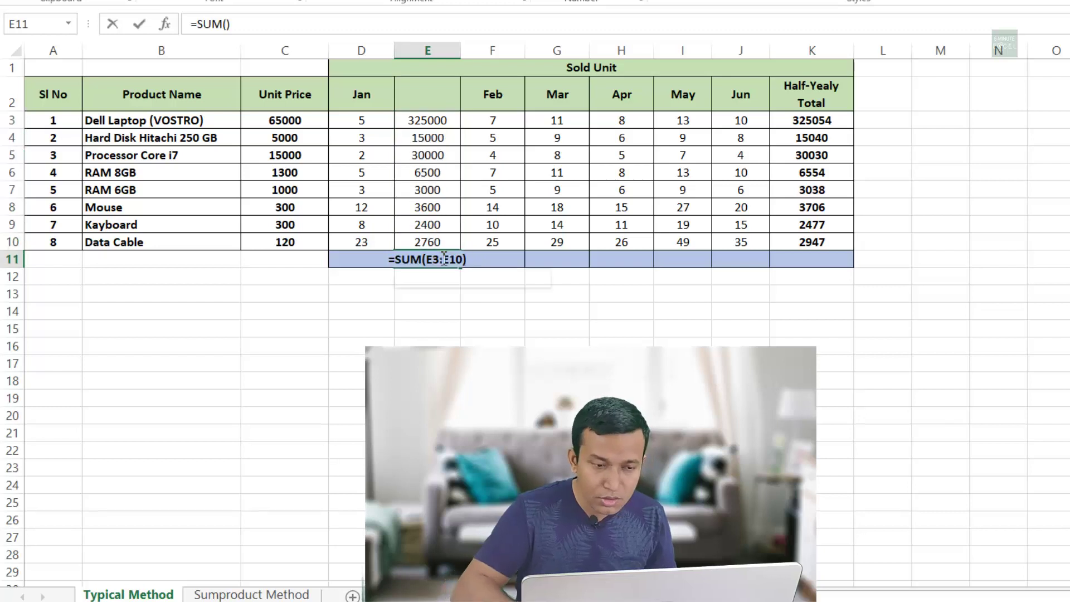
pyautogui.press('Return')
pyautogui.click(441, 257)
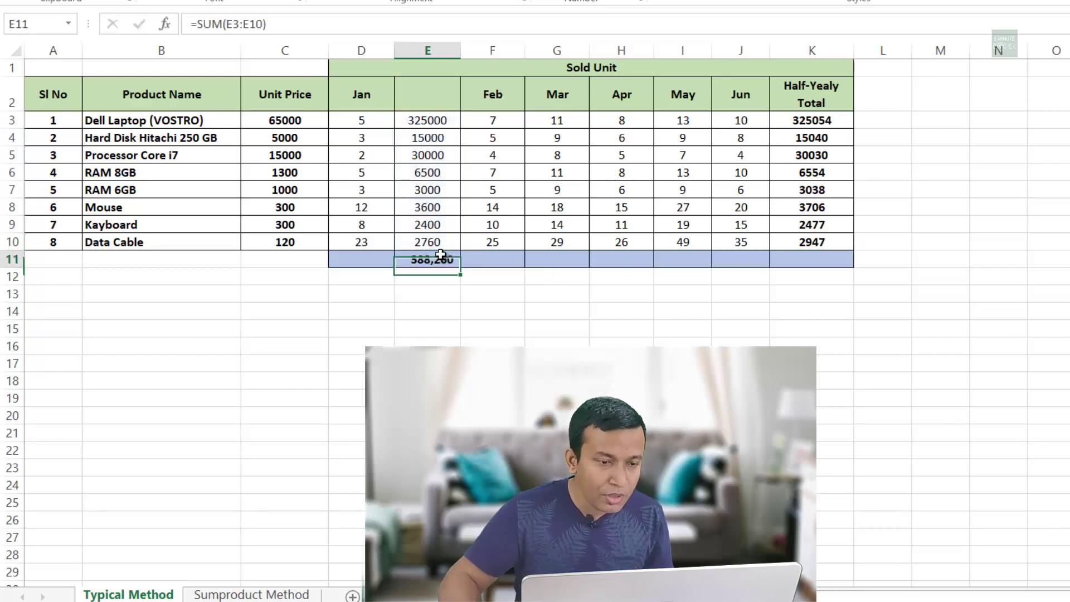
# Step: Insert a blank column between Feb and Mar and calculate the laptop's February sales in G3 with =F3*C3
pyautogui.click(558, 50)
pyautogui.rightClick(558, 55)
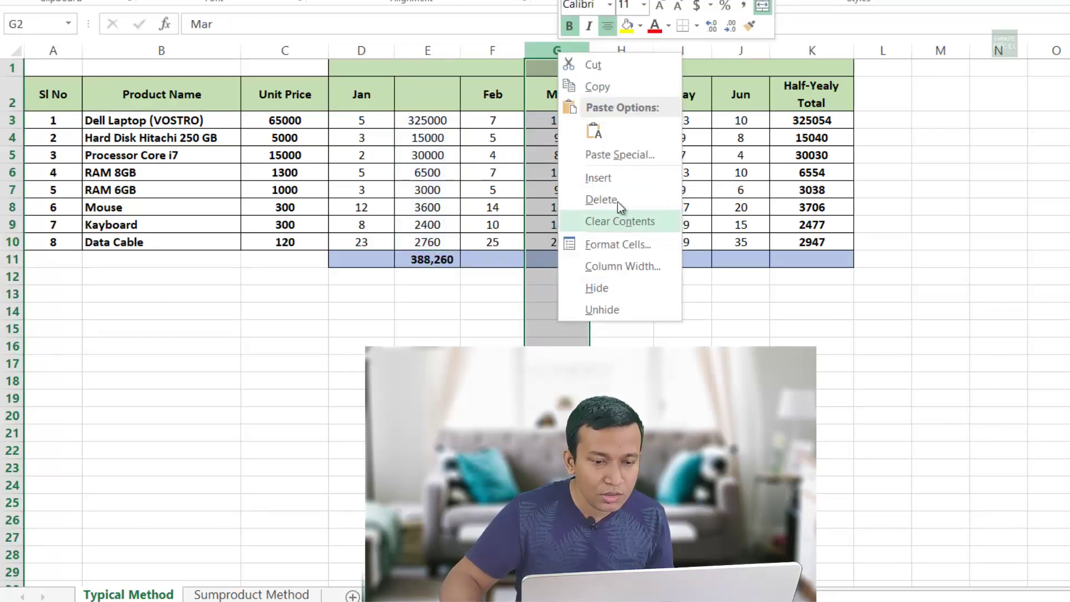
pyautogui.click(577, 173)
pyautogui.click(543, 123)
pyautogui.write('=')
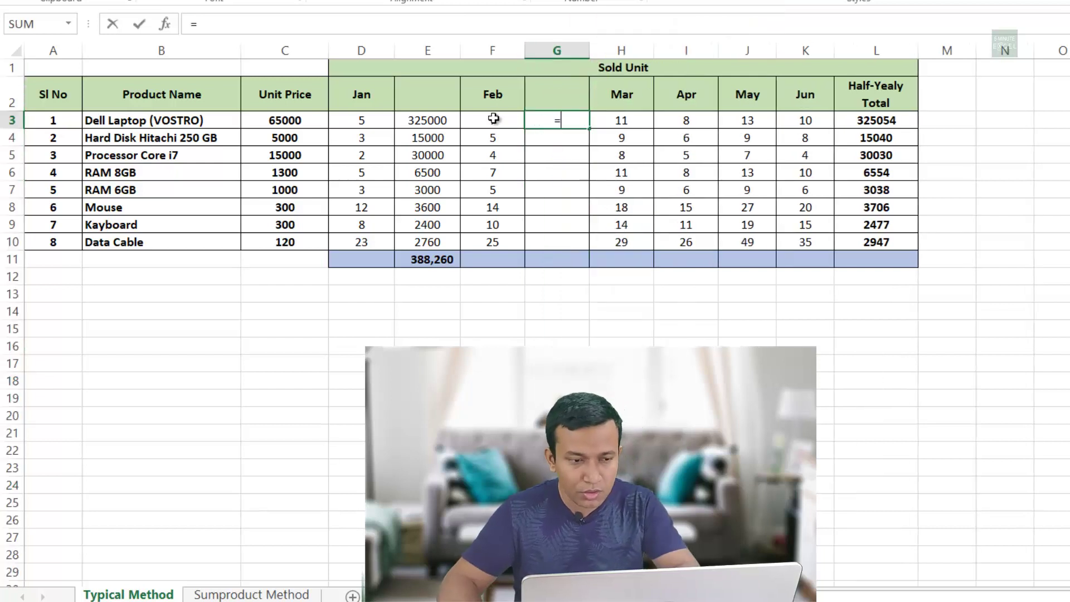
pyautogui.click(492, 119)
pyautogui.write('*')
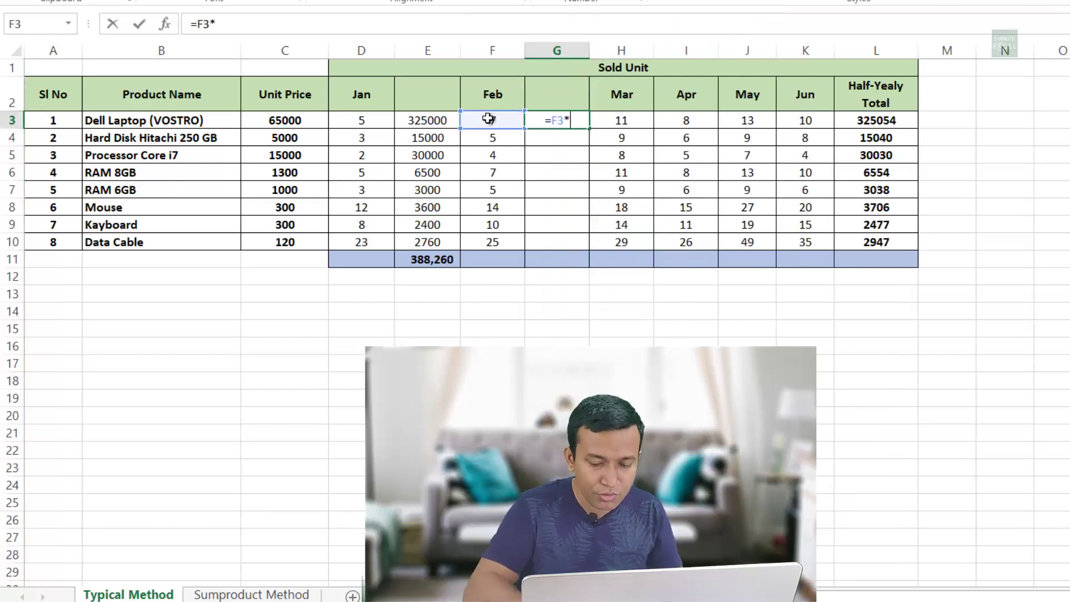
pyautogui.click(280, 119)
pyautogui.press('Return')
# Step: Copy the February sales formula down to G10 and total the column in G11 with =SUM(G3:G10)
pyautogui.click(563, 118)
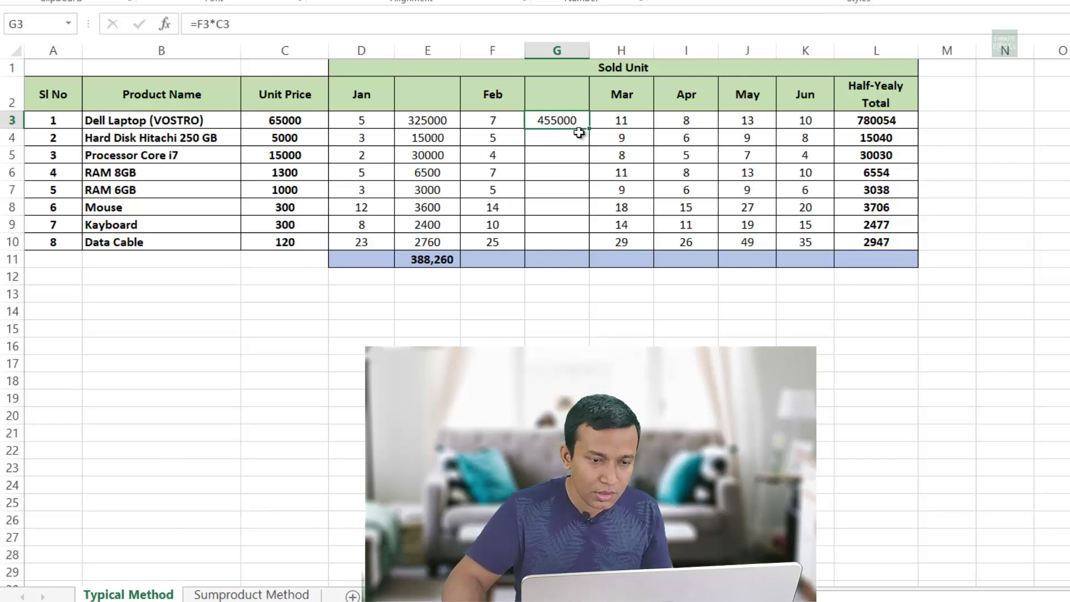
pyautogui.moveTo(591, 130); pyautogui.dragTo(599, 254)
pyautogui.click(563, 258)
pyautogui.hotkey('alt', '=')
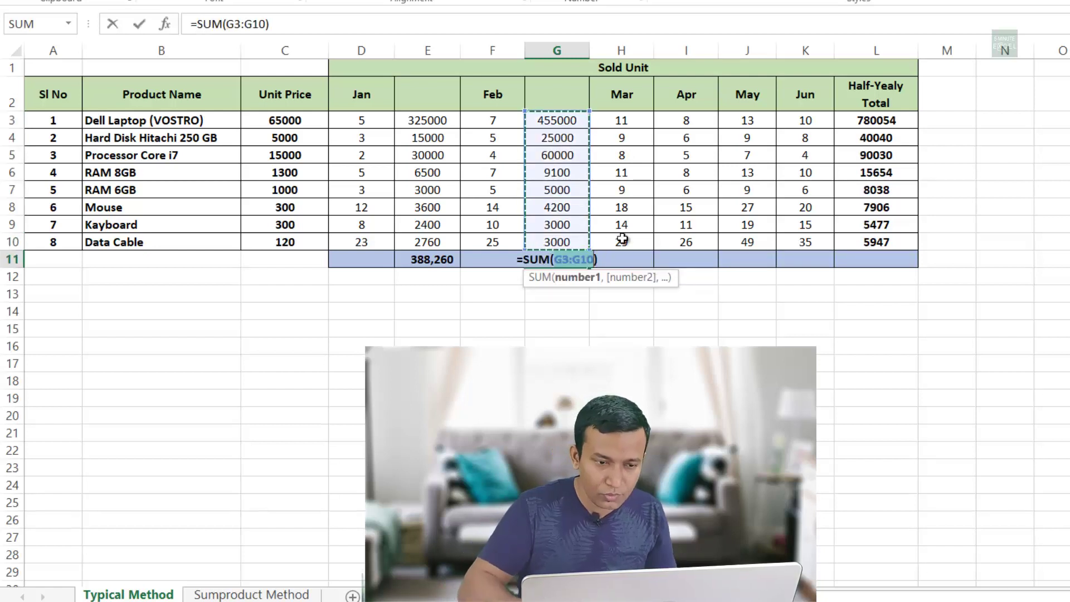
pyautogui.press('Return')
pyautogui.click(686, 398)
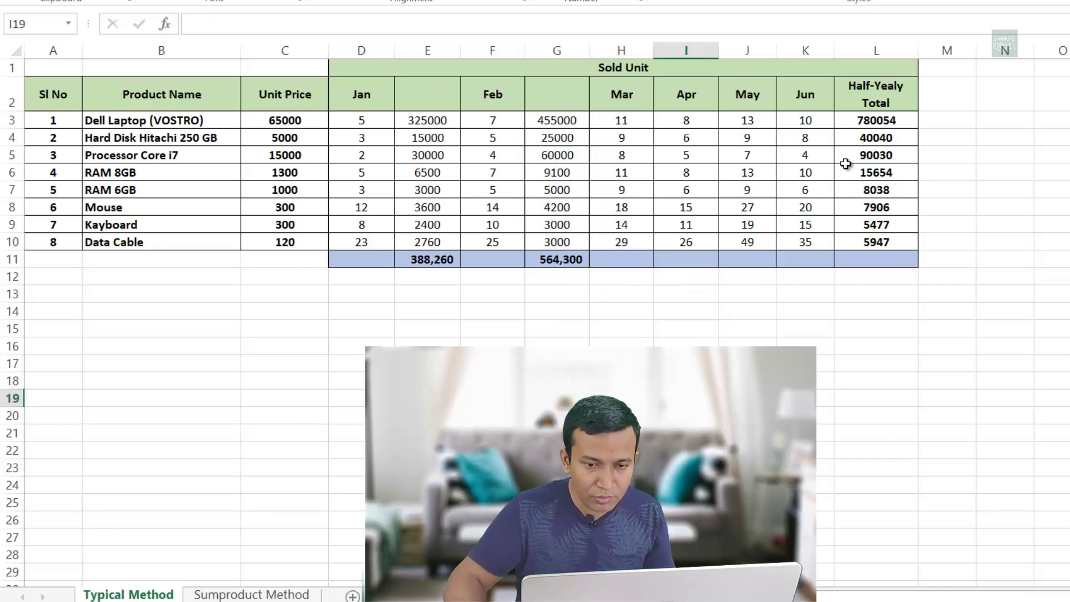
# Step: Examine the Half-Yearly Total formulas in L3:L10 together with the unit price column and the two inserted sales columns
pyautogui.click(903, 116)
pyautogui.doubleClick(900, 120)
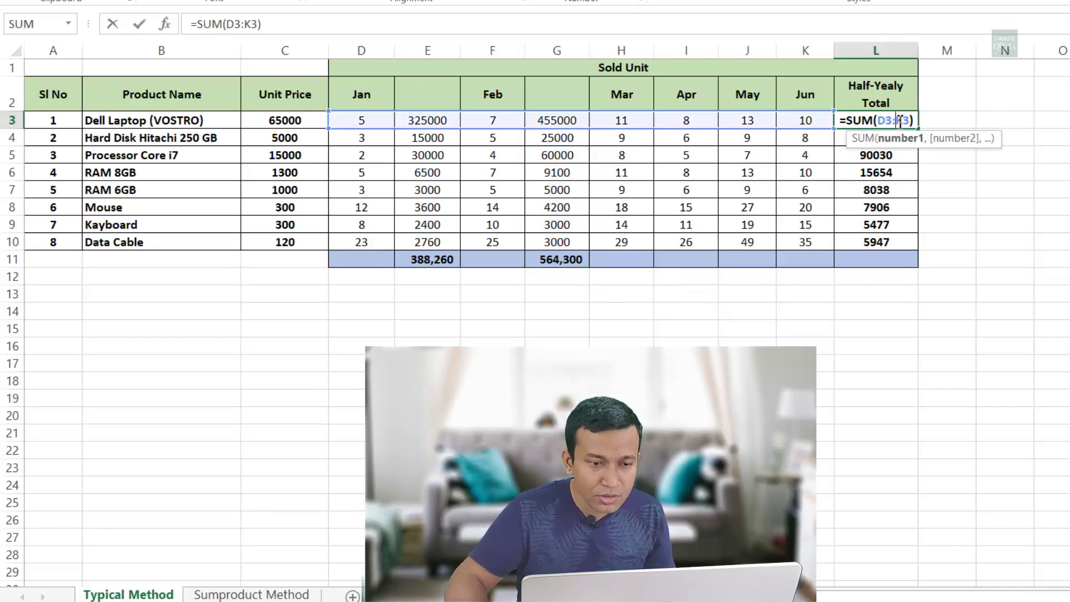
pyautogui.press('Return')
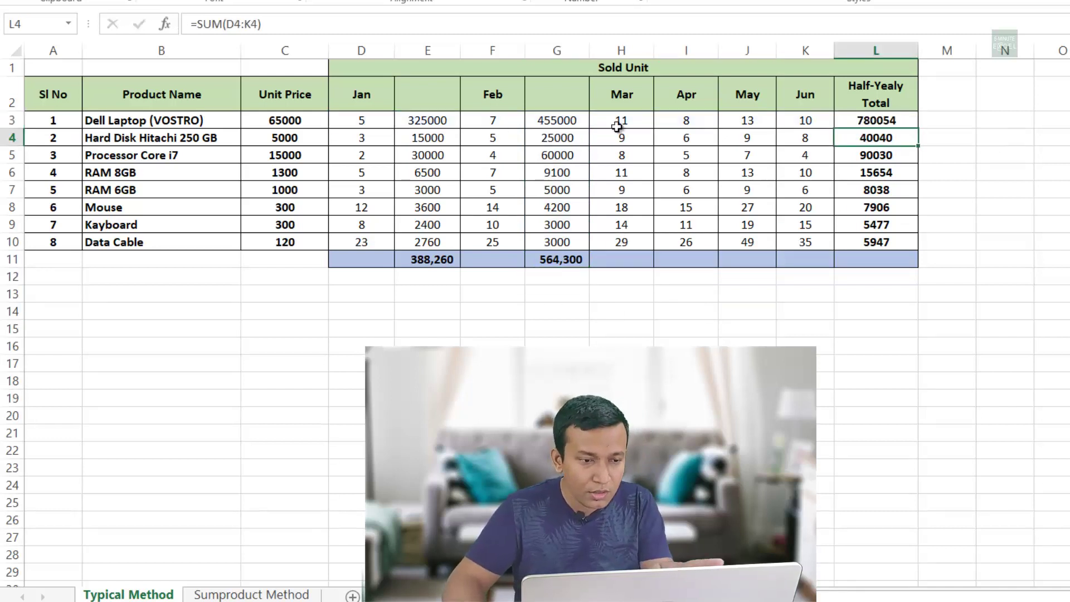
pyautogui.moveTo(890, 114); pyautogui.dragTo(904, 243)
pyautogui.hotkey('ctrl', 'd')
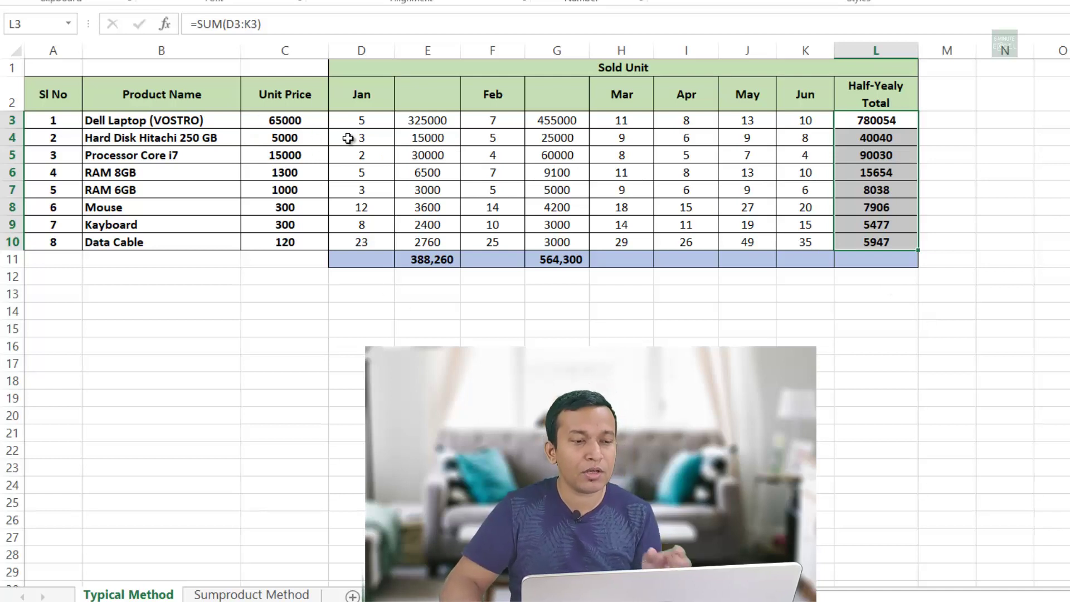
pyautogui.click(284, 50)
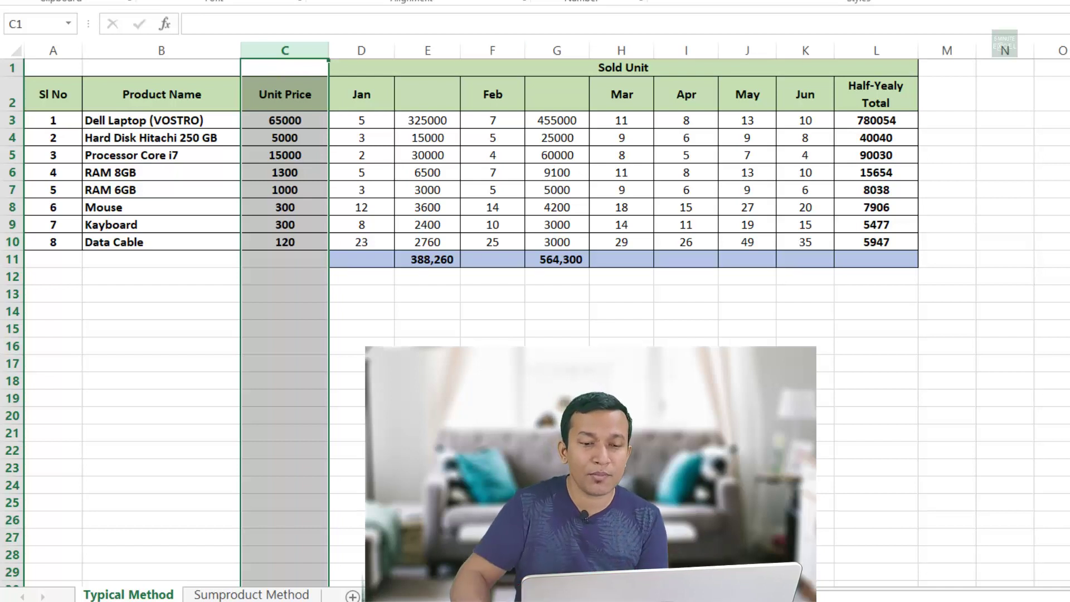
pyautogui.click(432, 45)
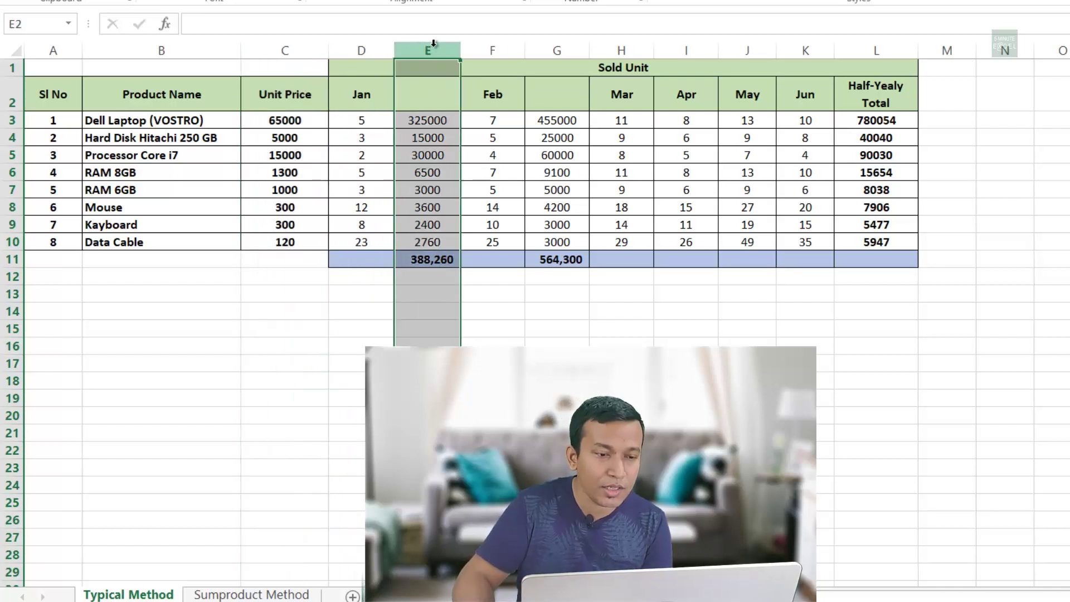
pyautogui.click(561, 44)
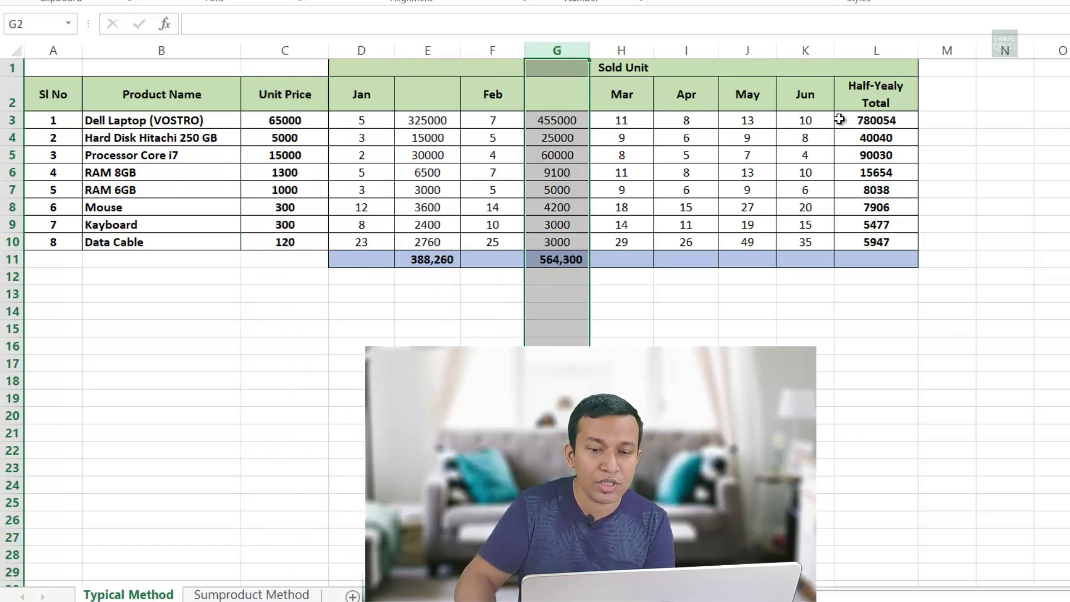
pyautogui.click(881, 122)
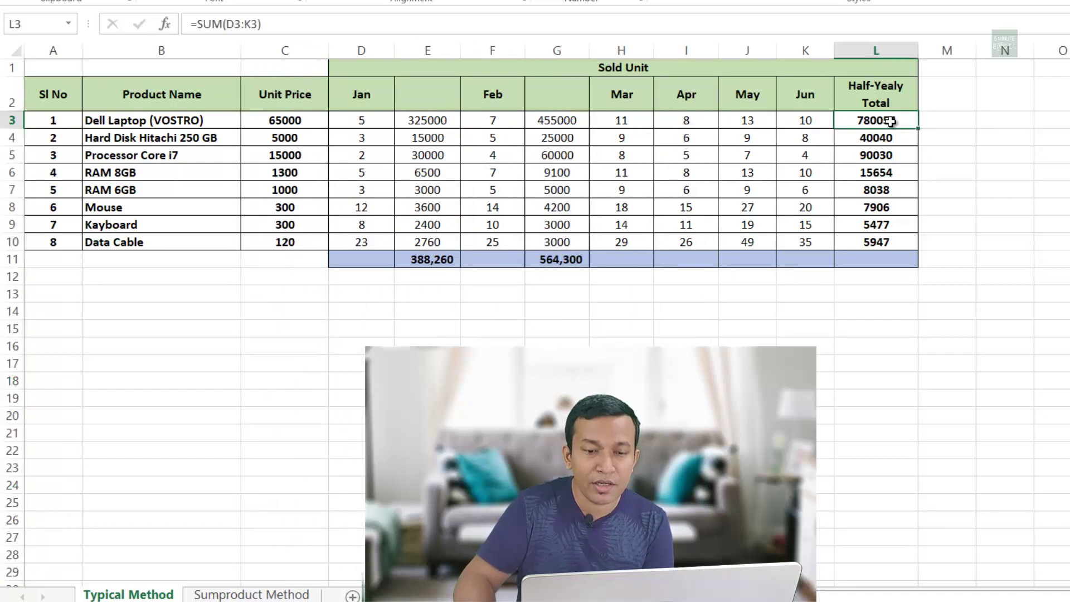
pyautogui.doubleClick(890, 122)
pyautogui.press('Return')
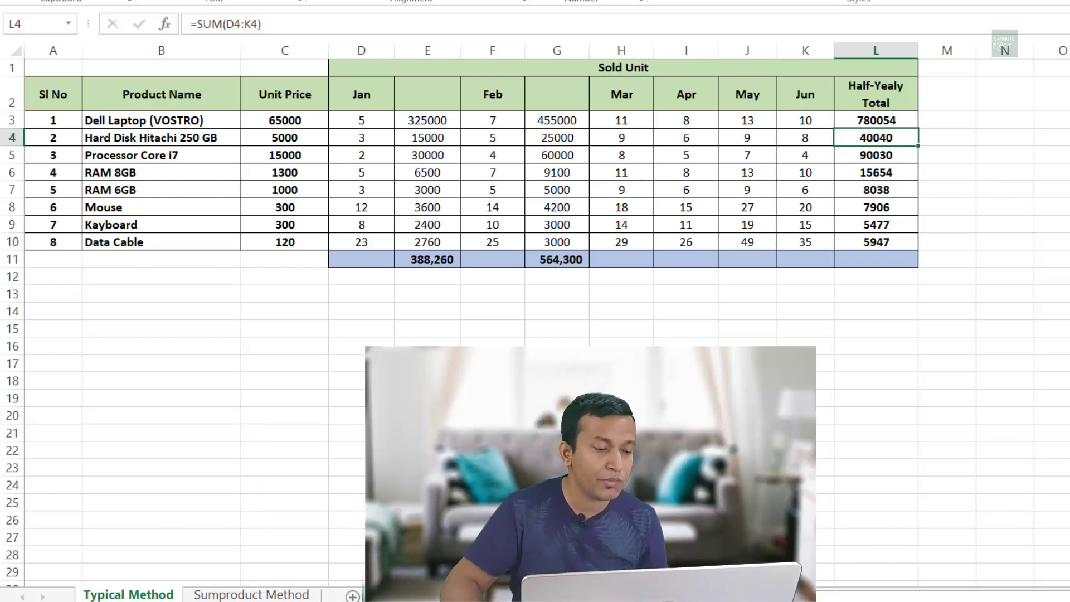
# Step: Switch to the Sumproduct Method sheet and review its Unit Price and Jan columns
pyautogui.click(251, 594)
pyautogui.click(638, 416)
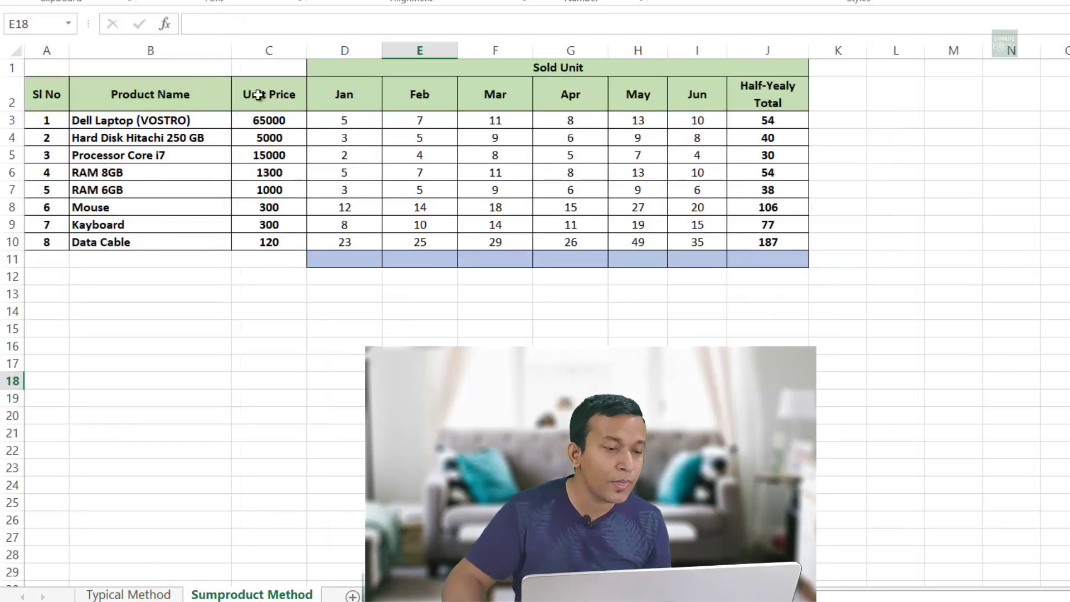
pyautogui.click(293, 50)
pyautogui.click(330, 49)
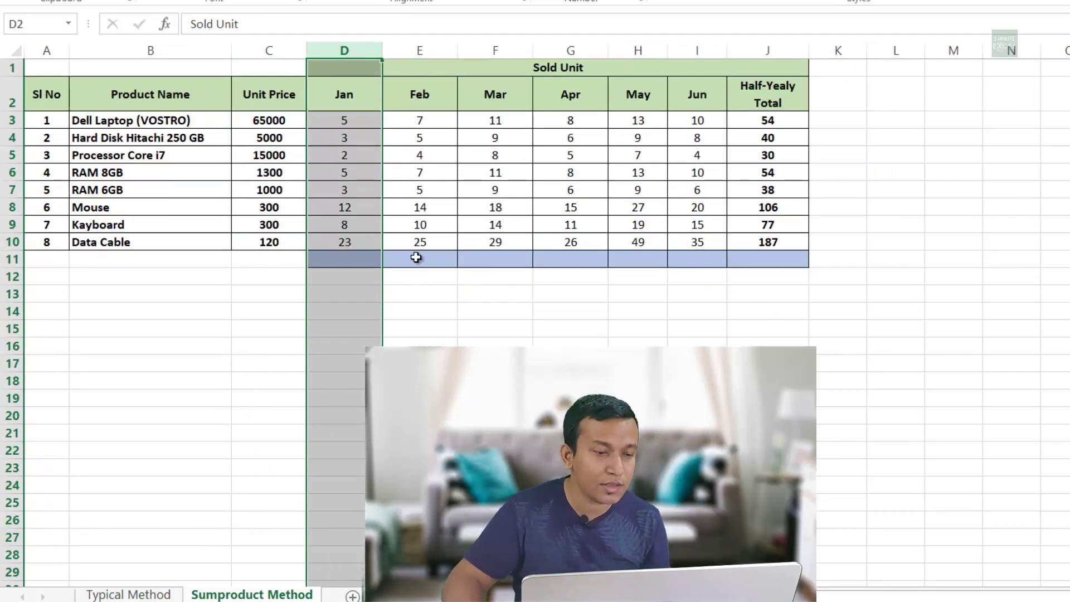
# Step: Calculate January's total sales in D11 with =SUMPRODUCT(C3:C10,D3:D10)
pyautogui.click(349, 260)
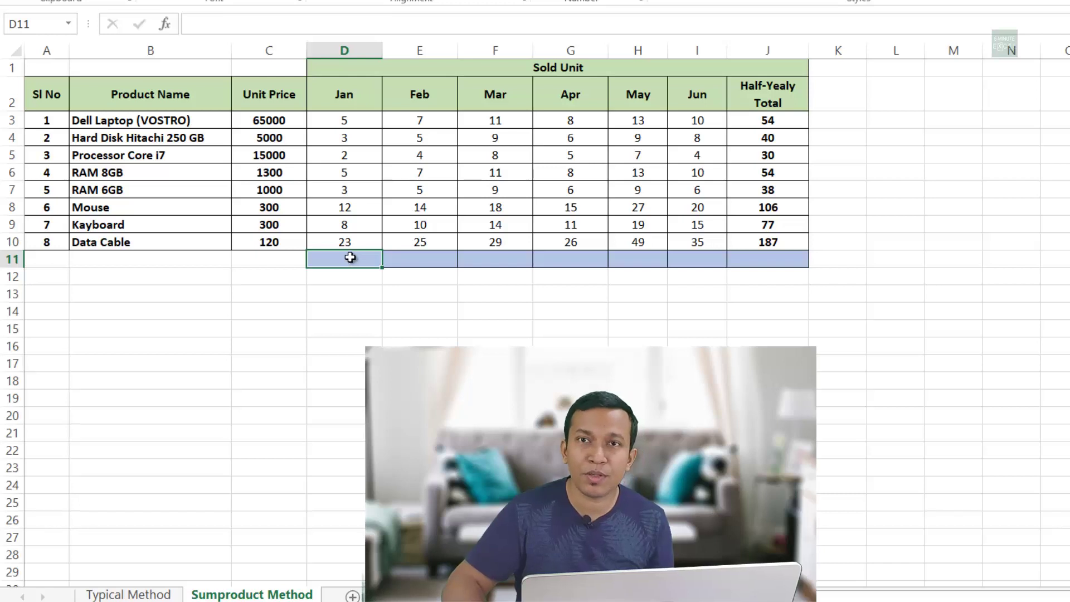
pyautogui.write('=')
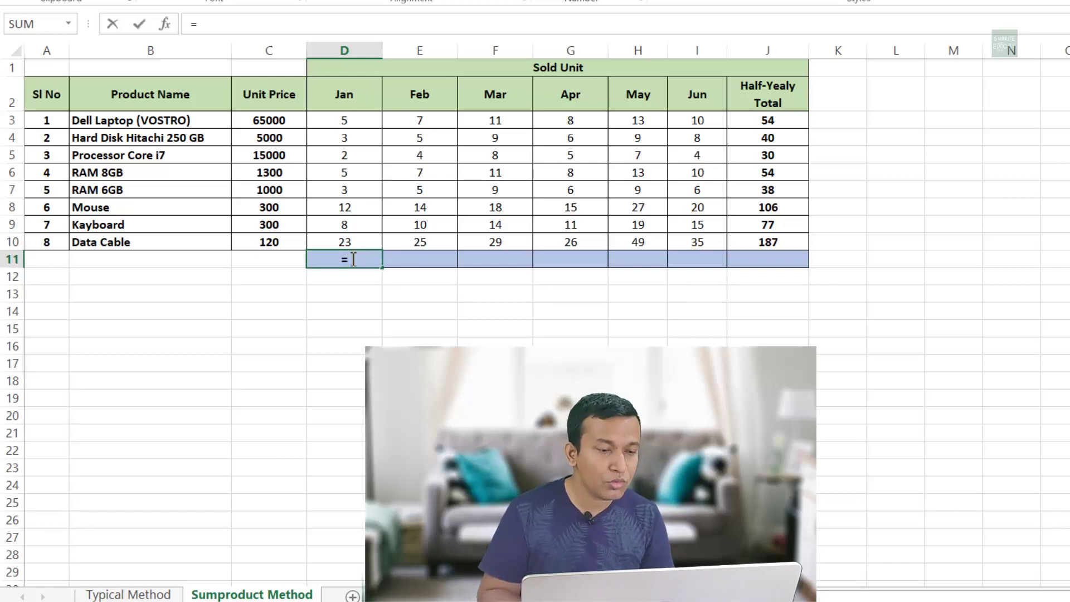
pyautogui.write('su')
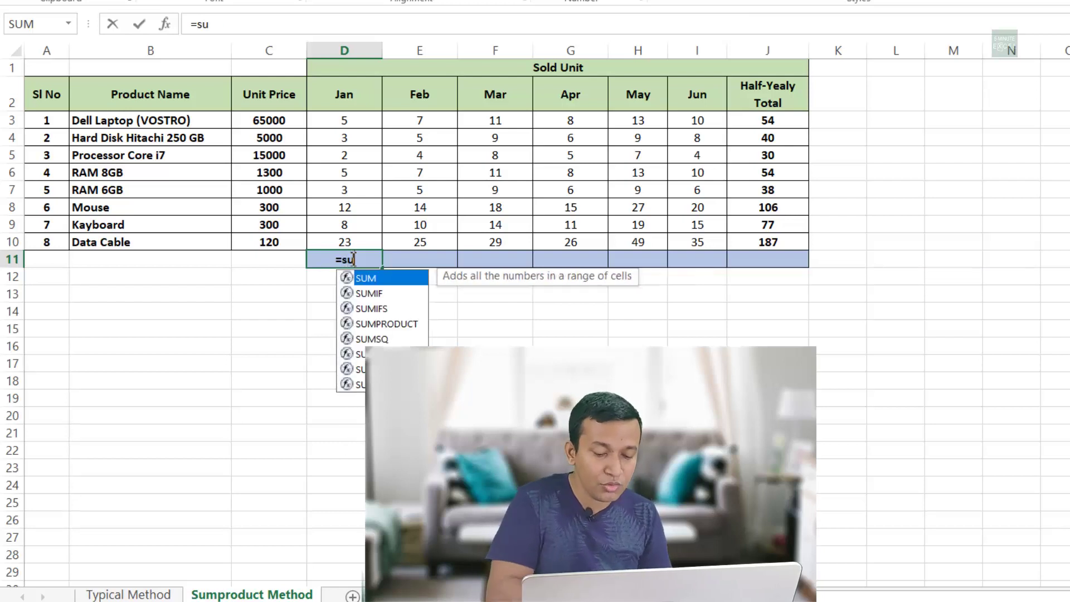
pyautogui.write('mproduct')
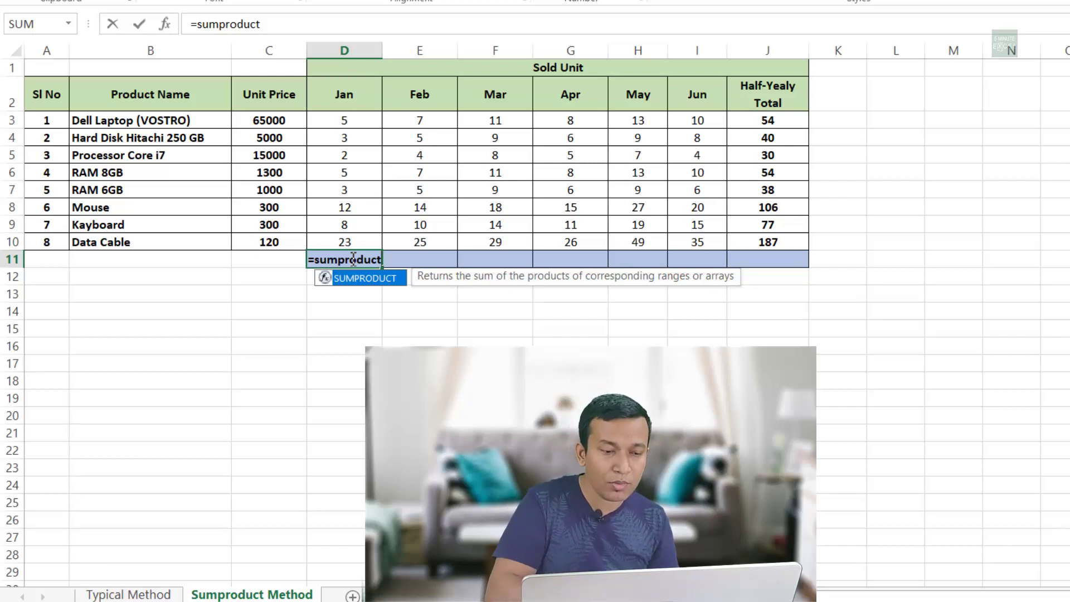
pyautogui.write('(')
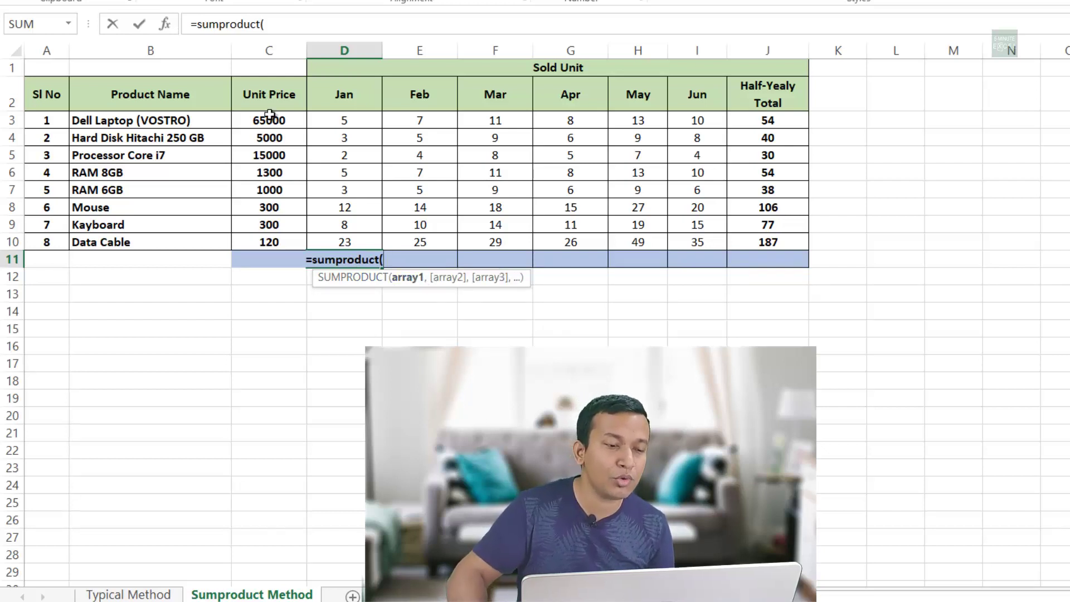
pyautogui.moveTo(273, 118); pyautogui.dragTo(283, 246)
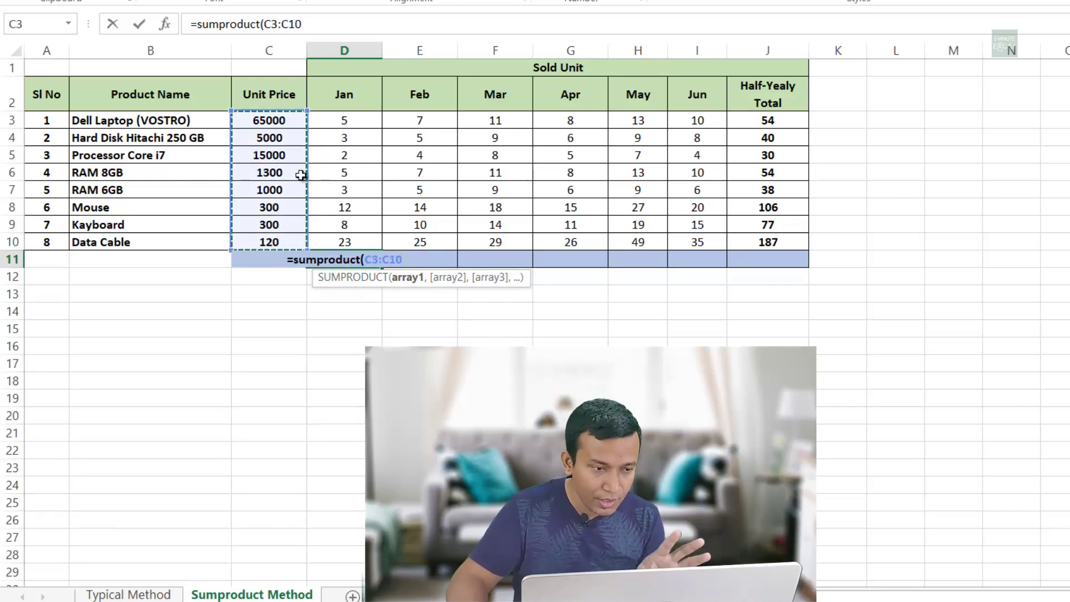
pyautogui.write(',')
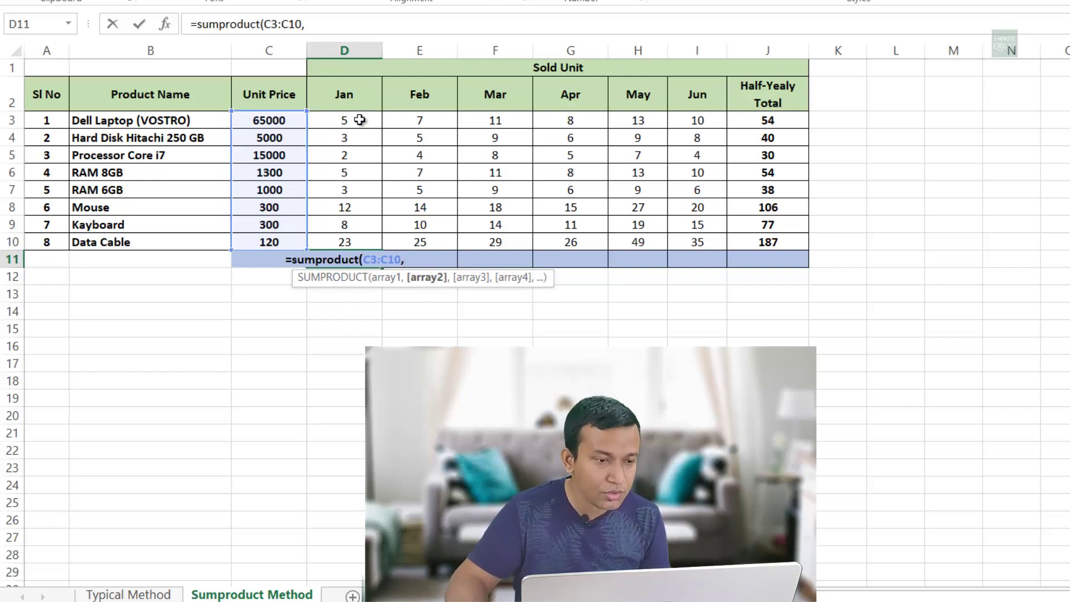
pyautogui.moveTo(356, 119); pyautogui.dragTo(377, 240)
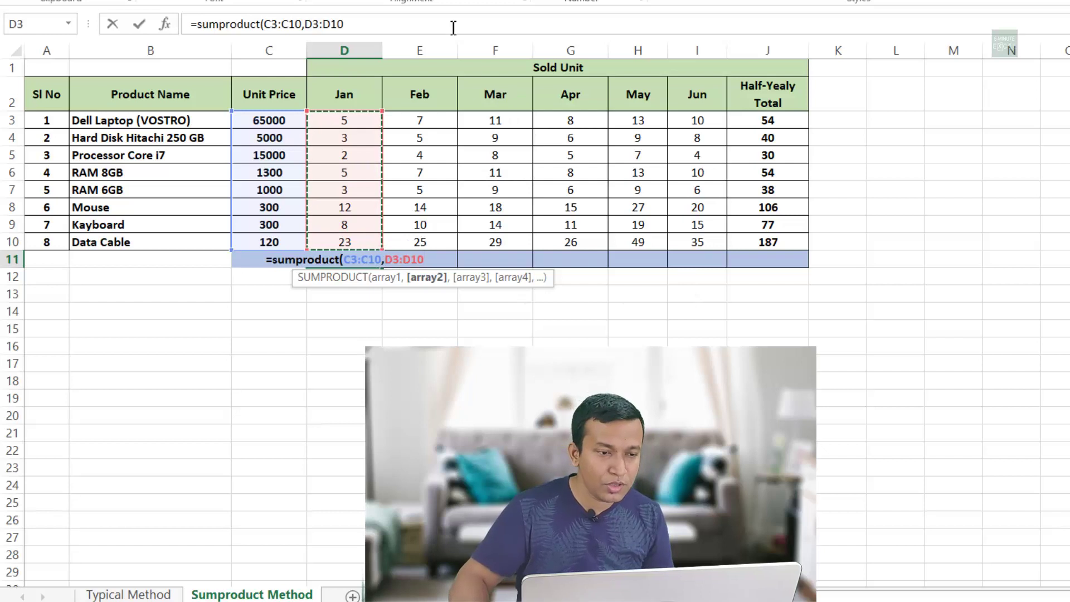
pyautogui.write(')')
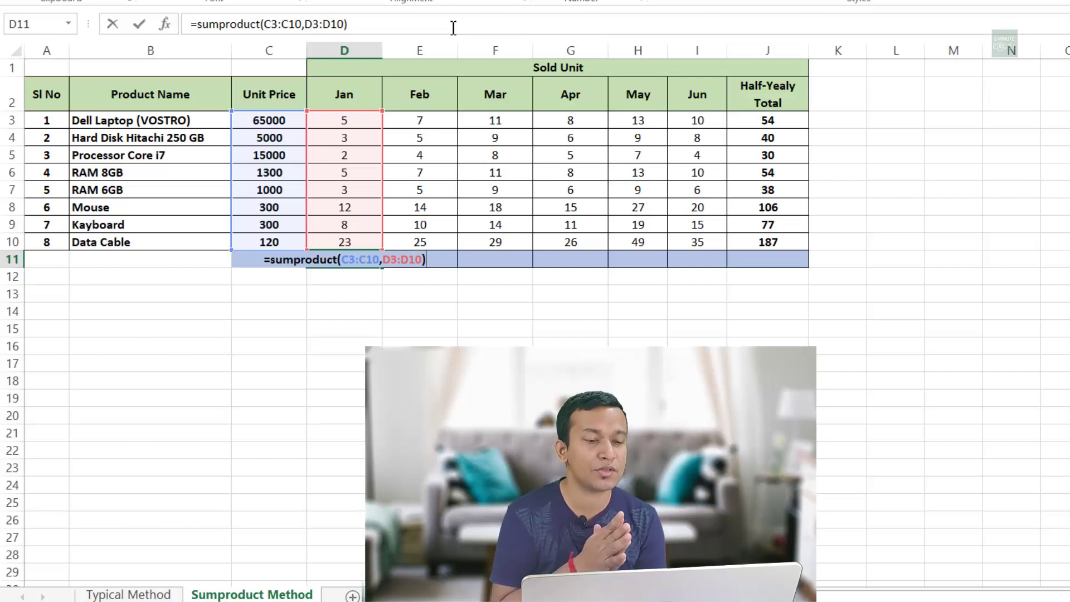
pyautogui.press('Return')
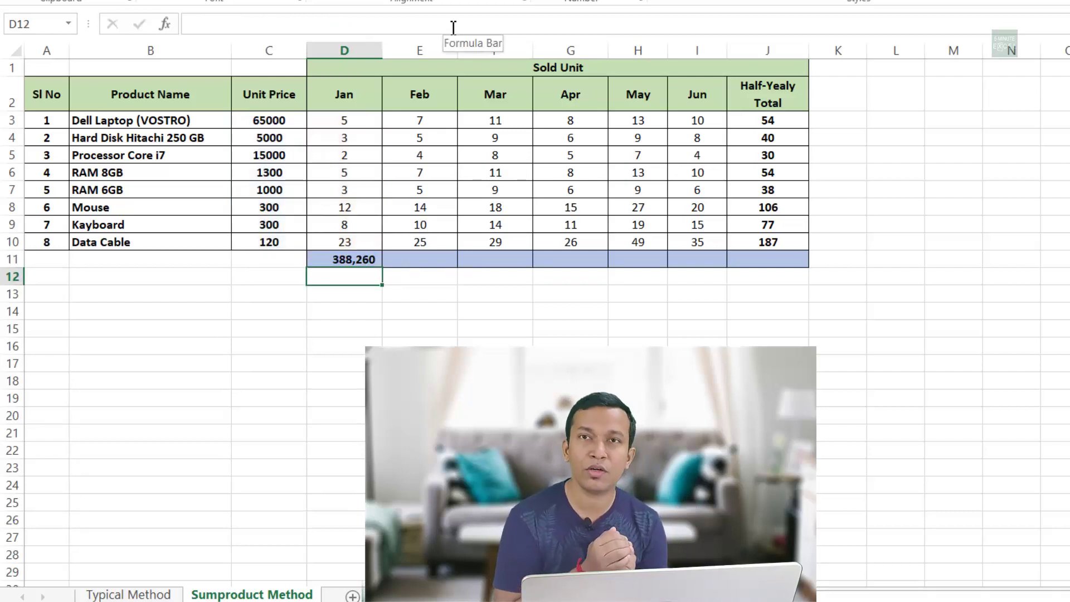
# Step: Calculate February's total sales in E11 with =SUMPRODUCT(C3:C10,E3:E10)
pyautogui.press('Up')
pyautogui.press('Right')
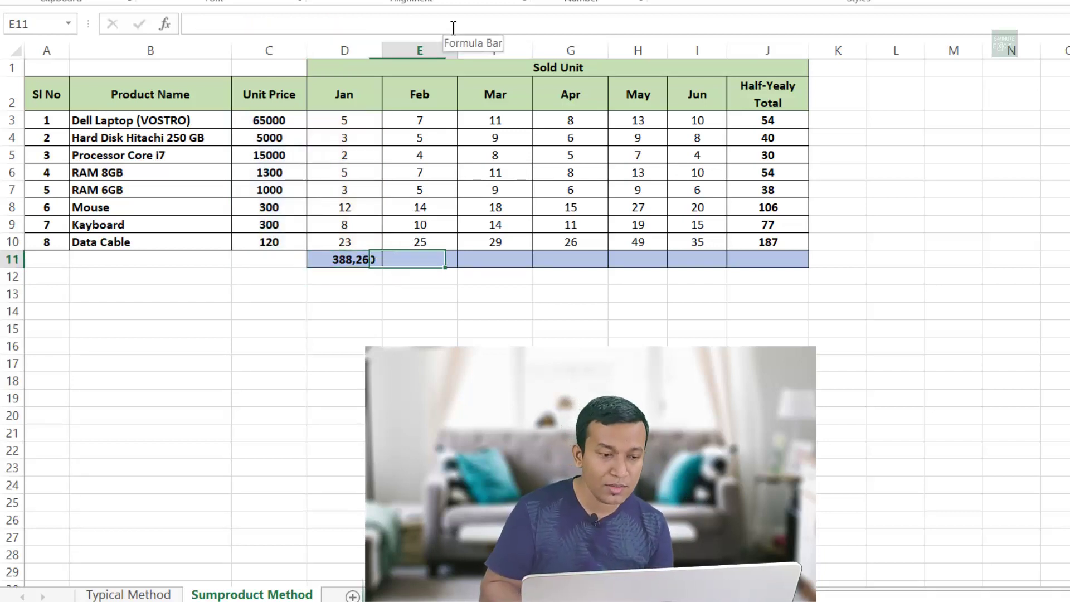
pyautogui.write('=sumpro')
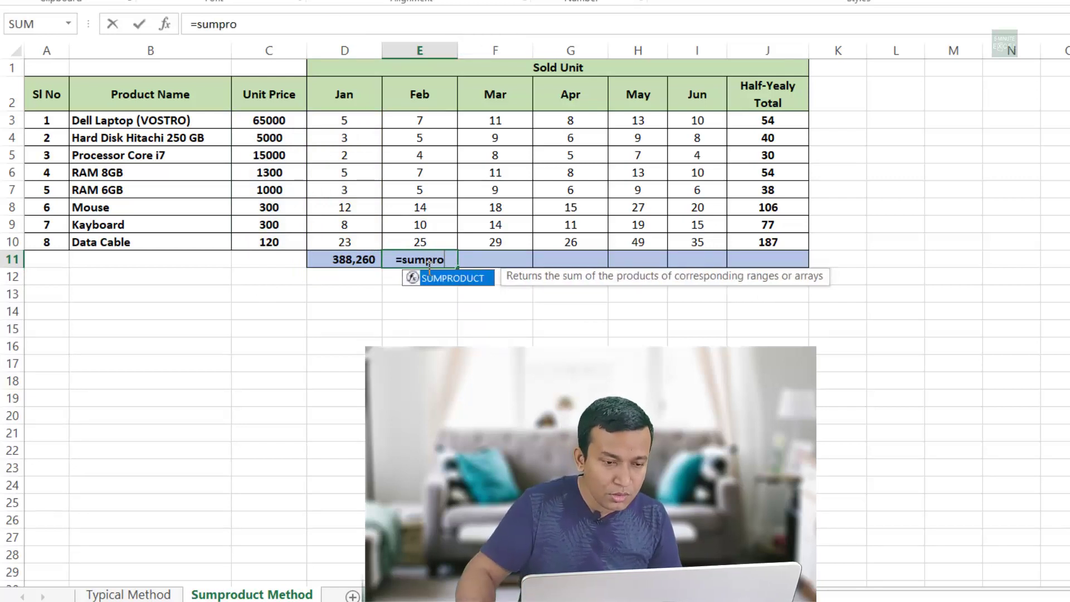
pyautogui.doubleClick(446, 279)
pyautogui.moveTo(262, 118); pyautogui.dragTo(270, 240)
pyautogui.write(',')
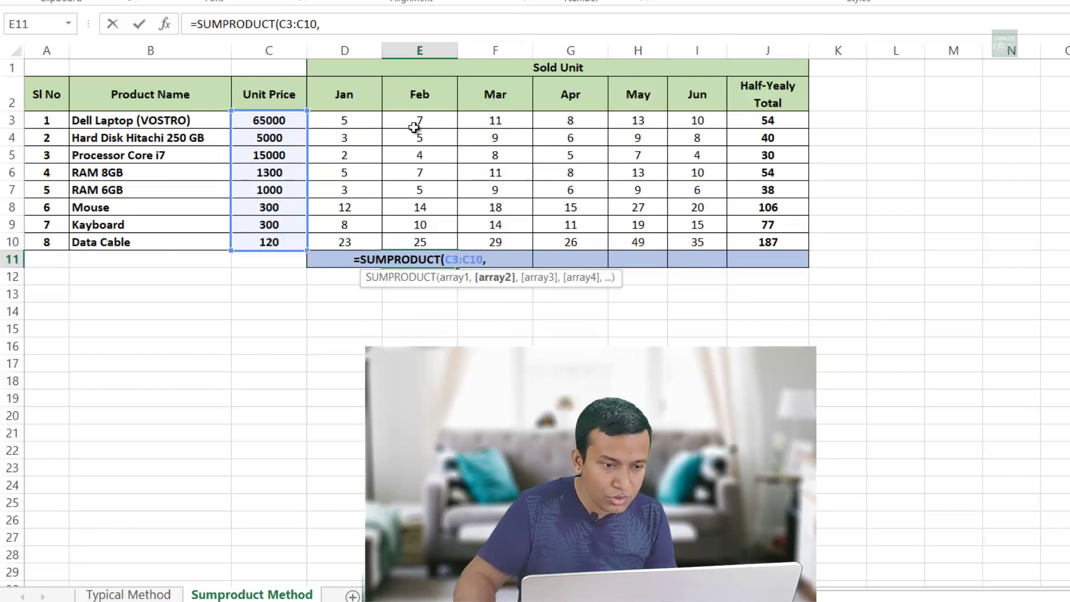
pyautogui.moveTo(418, 119); pyautogui.dragTo(424, 242)
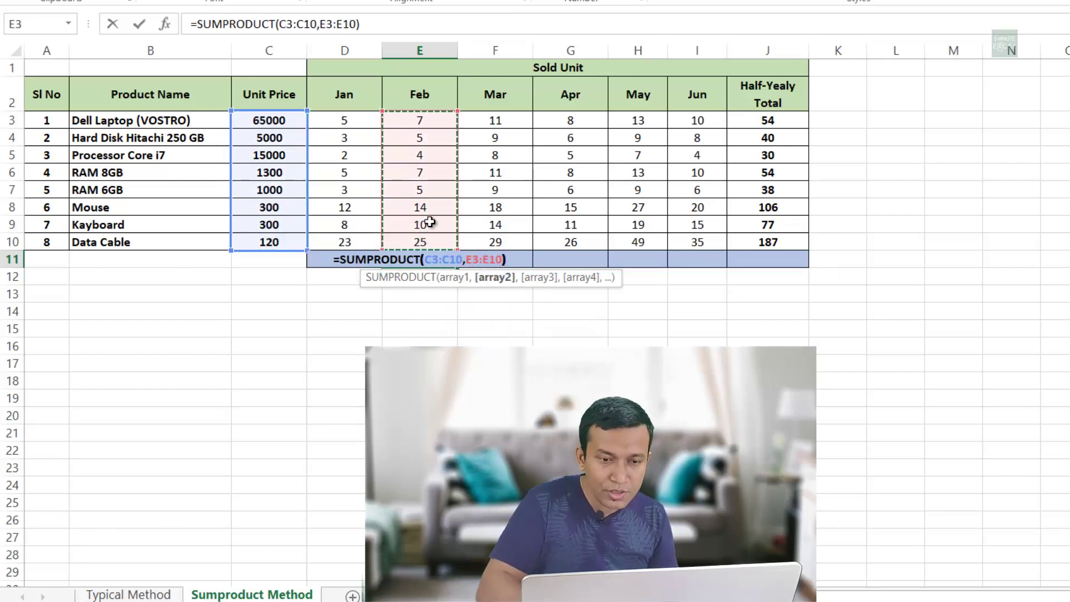
pyautogui.write(')')
pyautogui.press('Return')
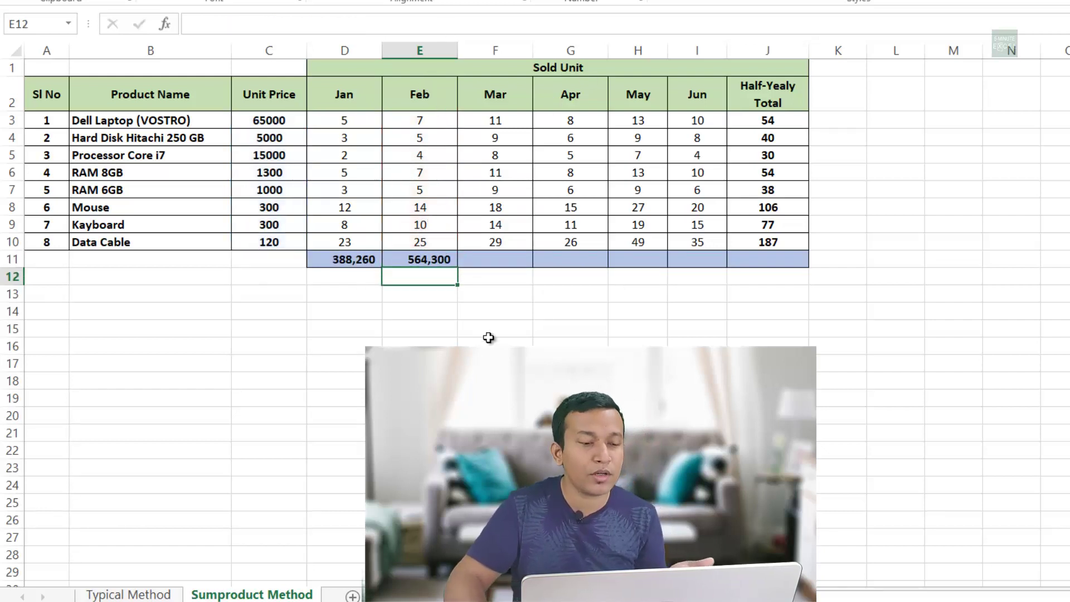
# Step: Compare the SUMPRODUCT formulas behind the January and February totals in D11 and E11
pyautogui.click(613, 333)
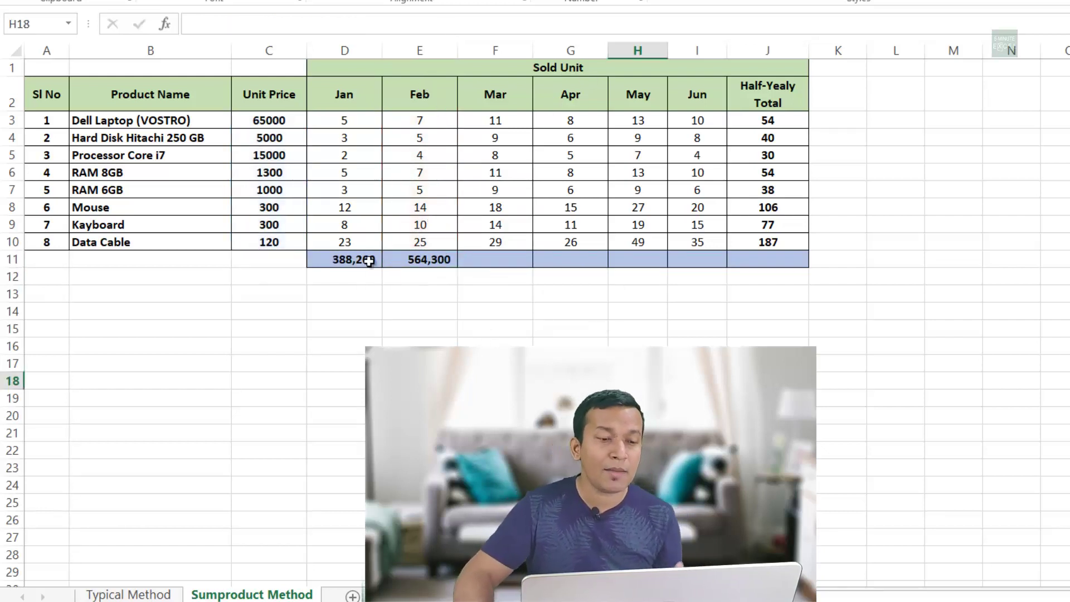
pyautogui.click(348, 246)
pyautogui.click(420, 260)
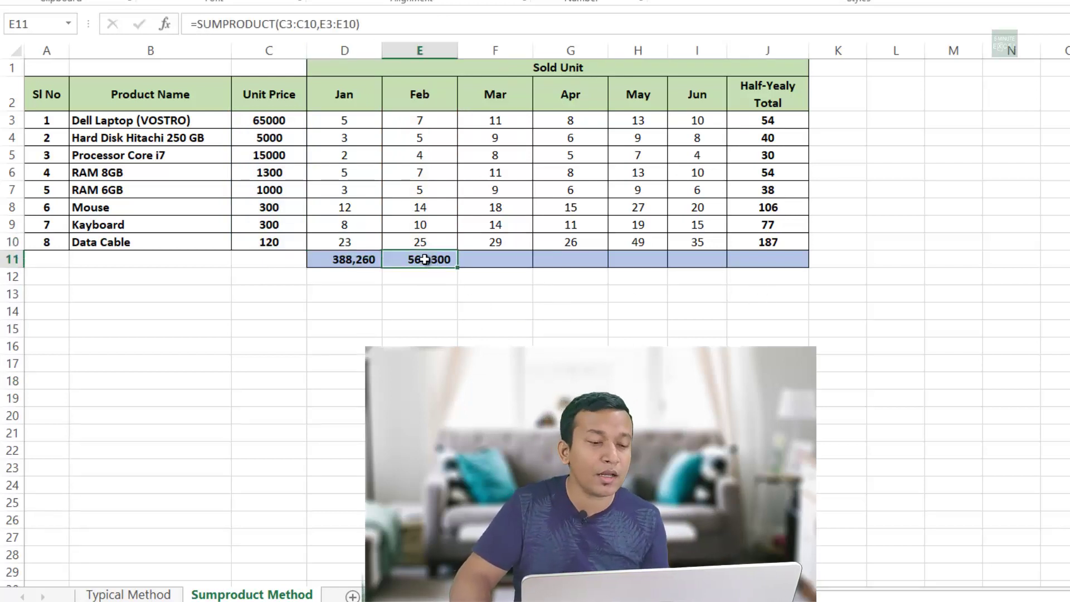
pyautogui.click(340, 256)
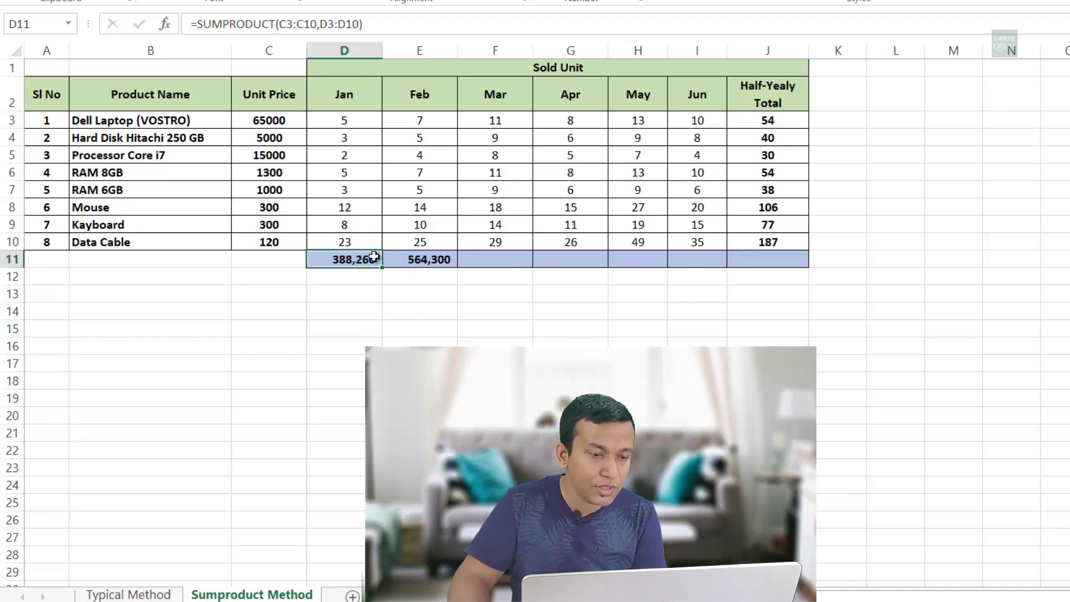
pyautogui.click(428, 261)
# Step: Calculate March's total sales in F11 with SUMPRODUCT over the ranges C3:C10 and F3:F10
pyautogui.click(485, 261)
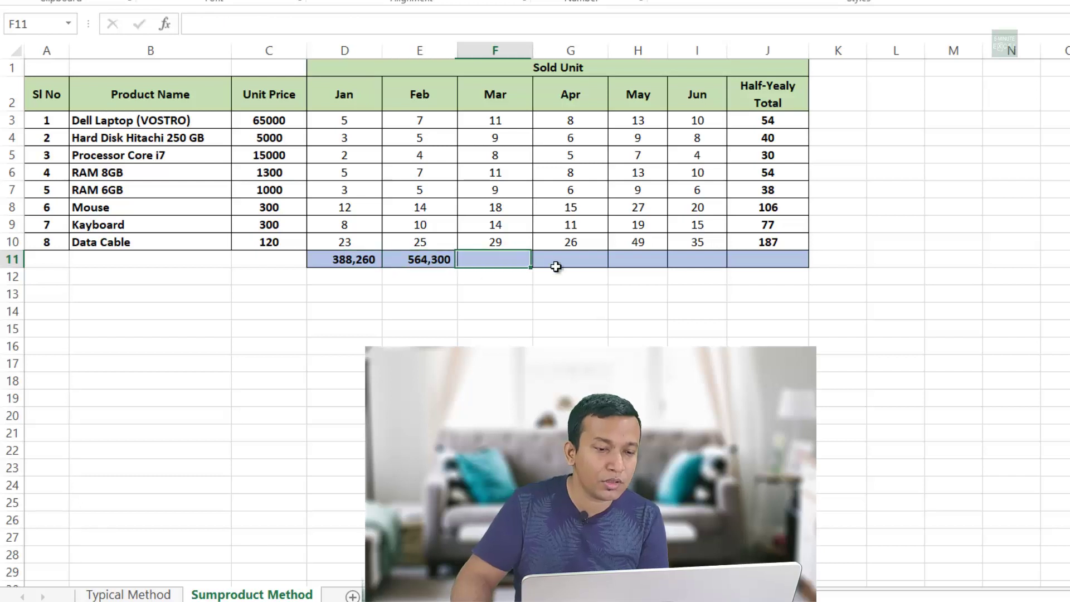
pyautogui.write('=')
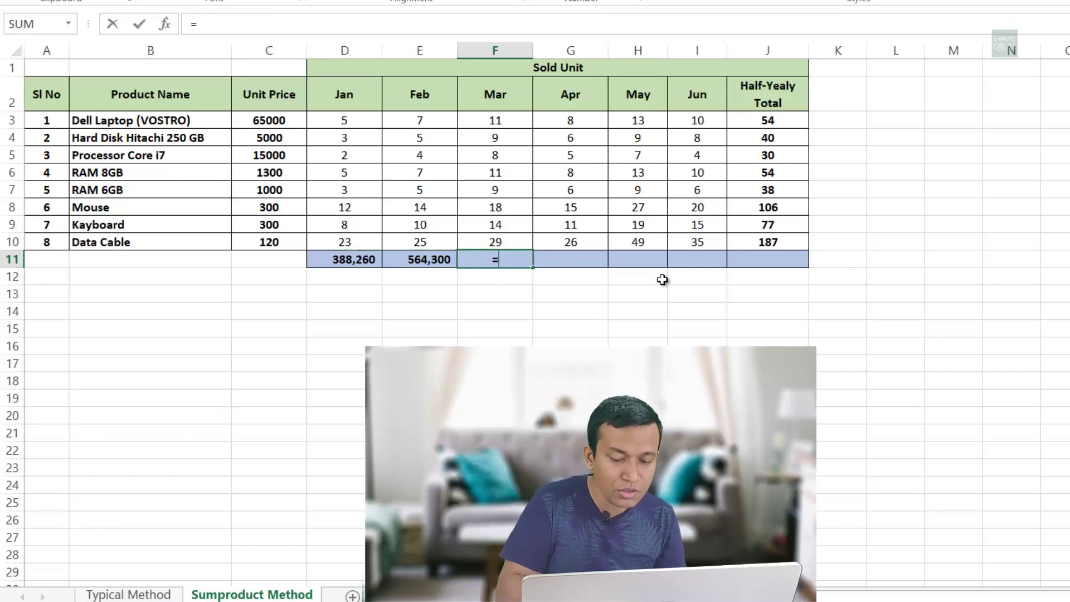
pyautogui.write('sum')
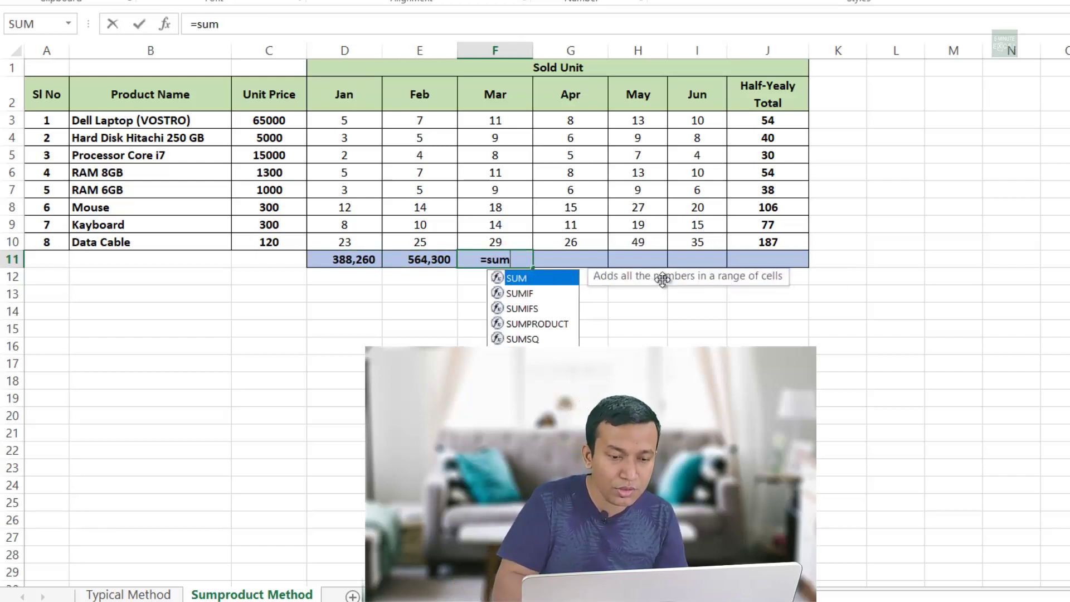
pyautogui.doubleClick(547, 329)
pyautogui.moveTo(254, 129); pyautogui.dragTo(269, 244)
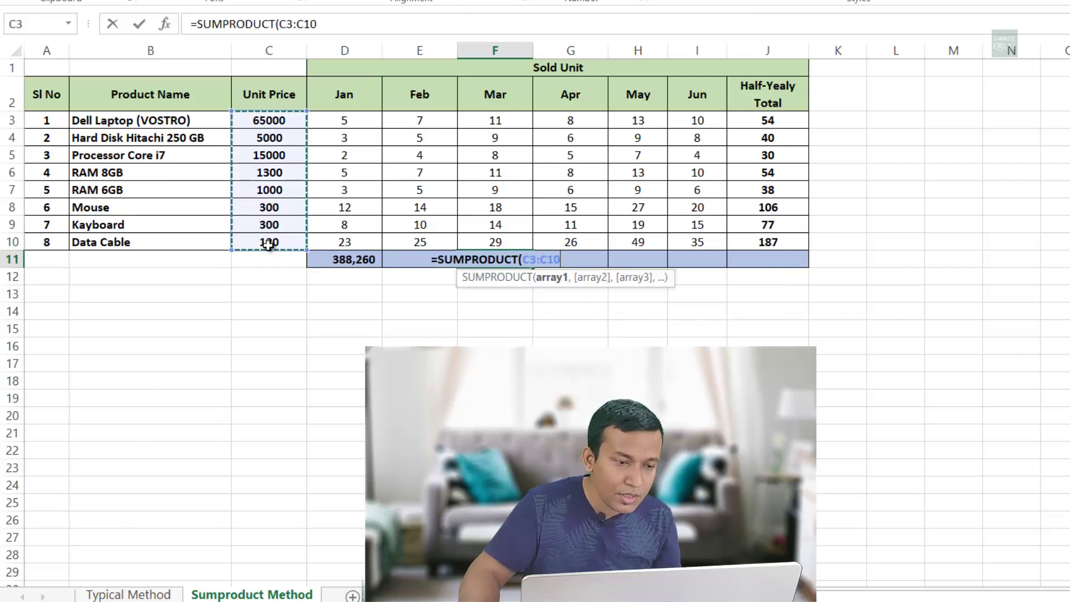
pyautogui.write(',')
pyautogui.moveTo(485, 119); pyautogui.dragTo(494, 240)
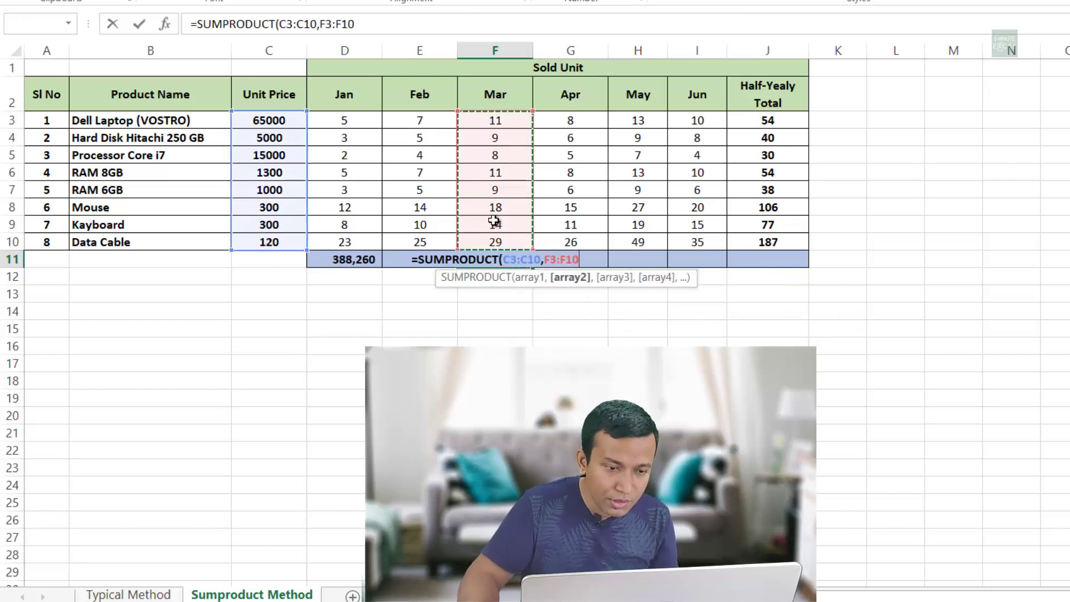
pyautogui.press('Return')
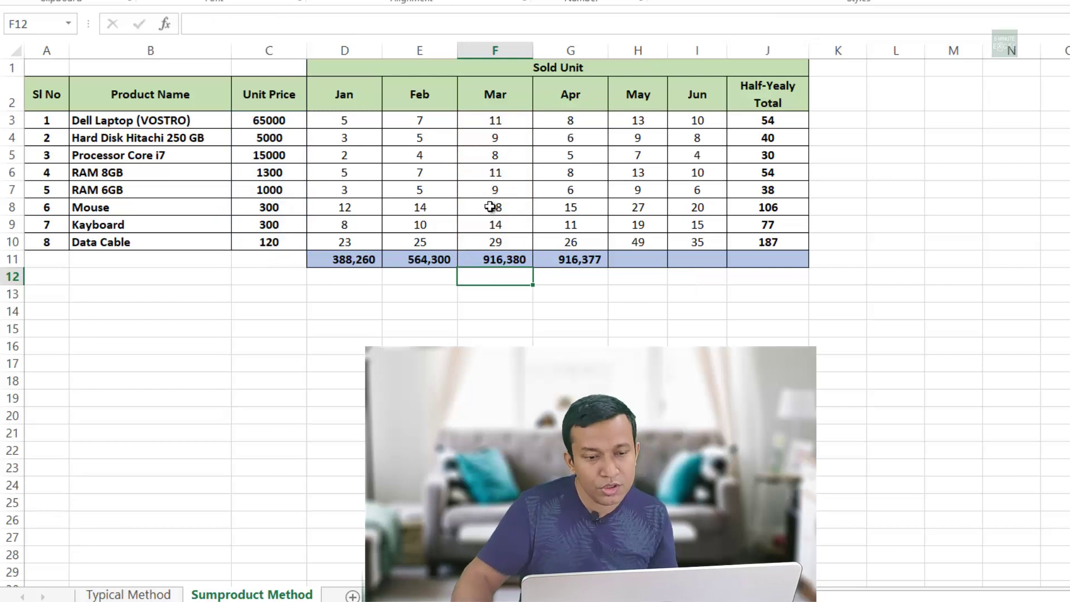
# Step: Clear the monthly sales totals from D11:G11
pyautogui.moveTo(343, 259); pyautogui.dragTo(574, 263)
pyautogui.press('Delete')
pyautogui.click(571, 380)
# Step: Write the formula =SUMPRODUCT(C3:C10,D3:D10) for January's total sales in the empty cell D11
pyautogui.click(345, 258)
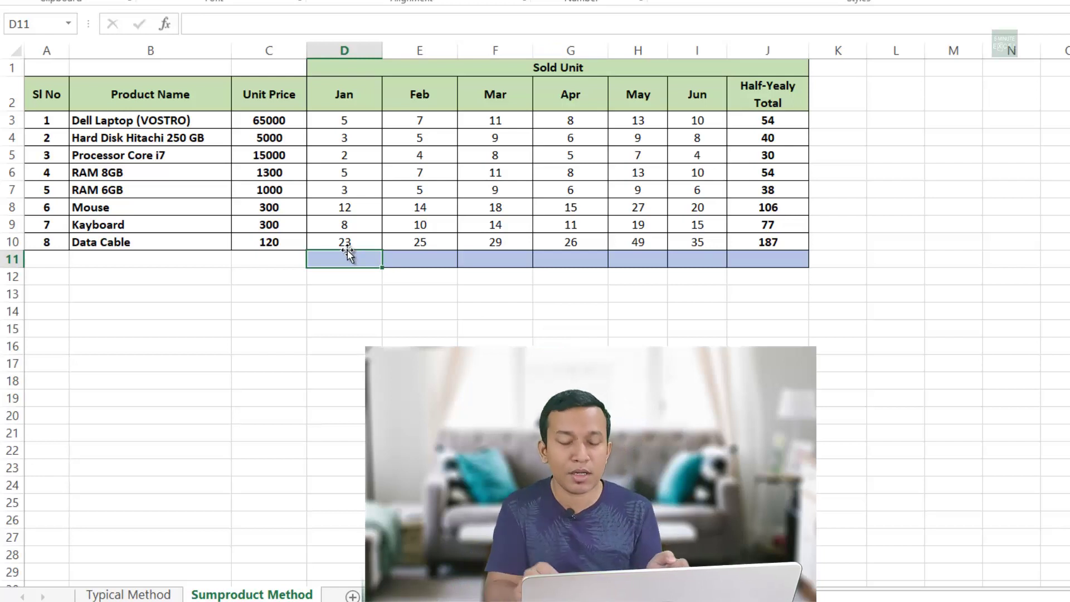
pyautogui.write('=sump')
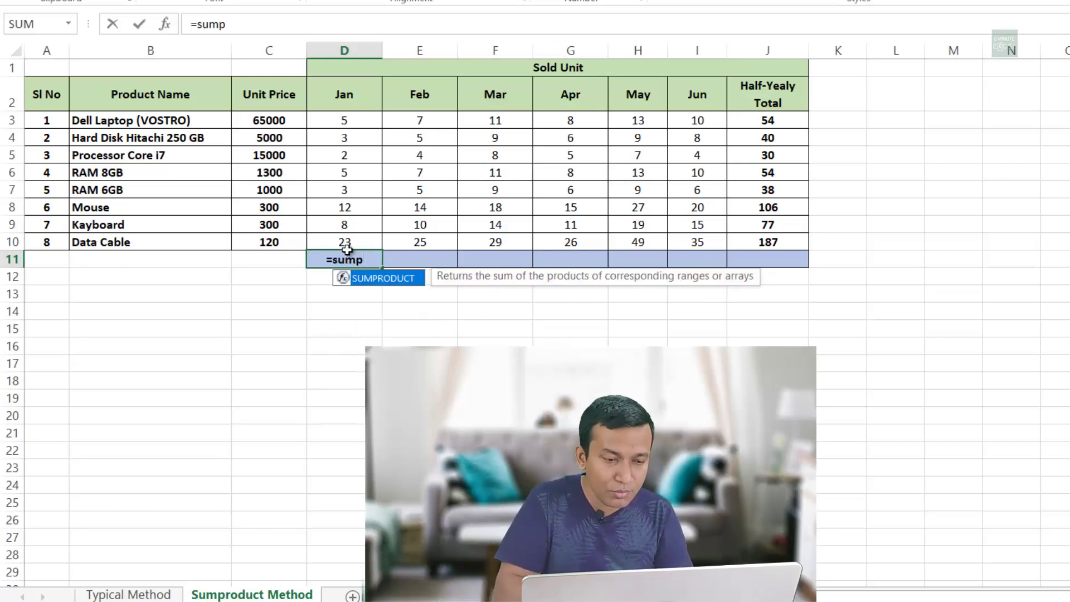
pyautogui.doubleClick(396, 277)
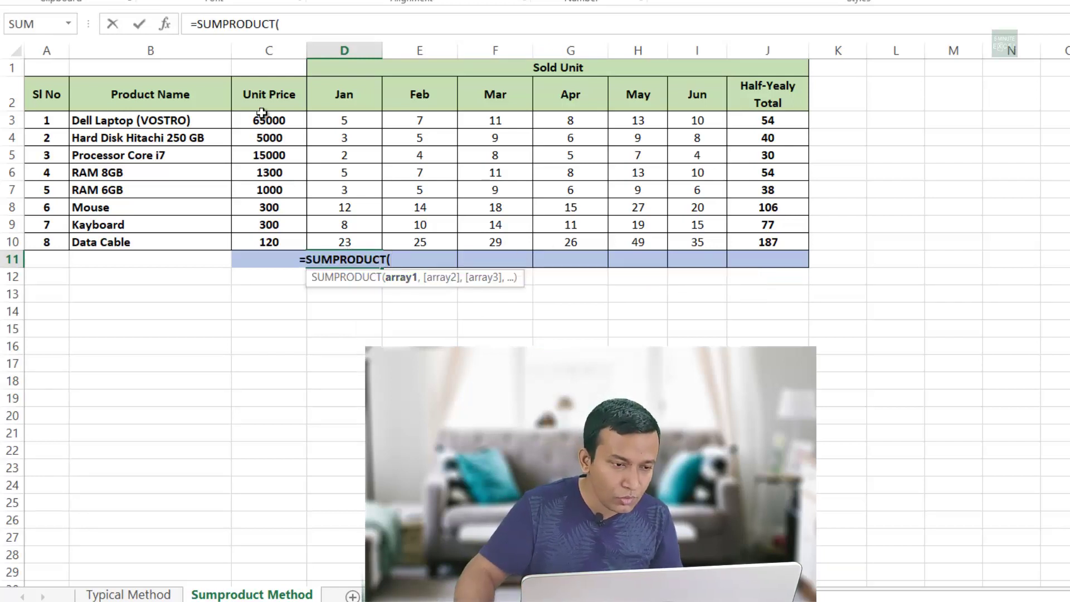
pyautogui.moveTo(268, 118); pyautogui.dragTo(281, 242)
pyautogui.write(',')
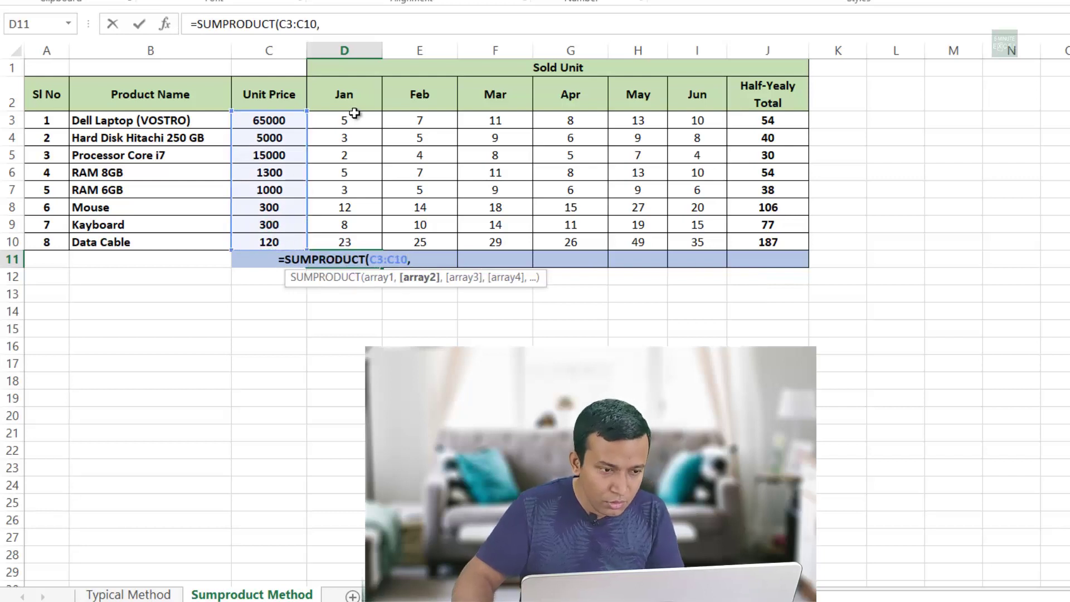
pyautogui.moveTo(354, 116); pyautogui.dragTo(358, 242)
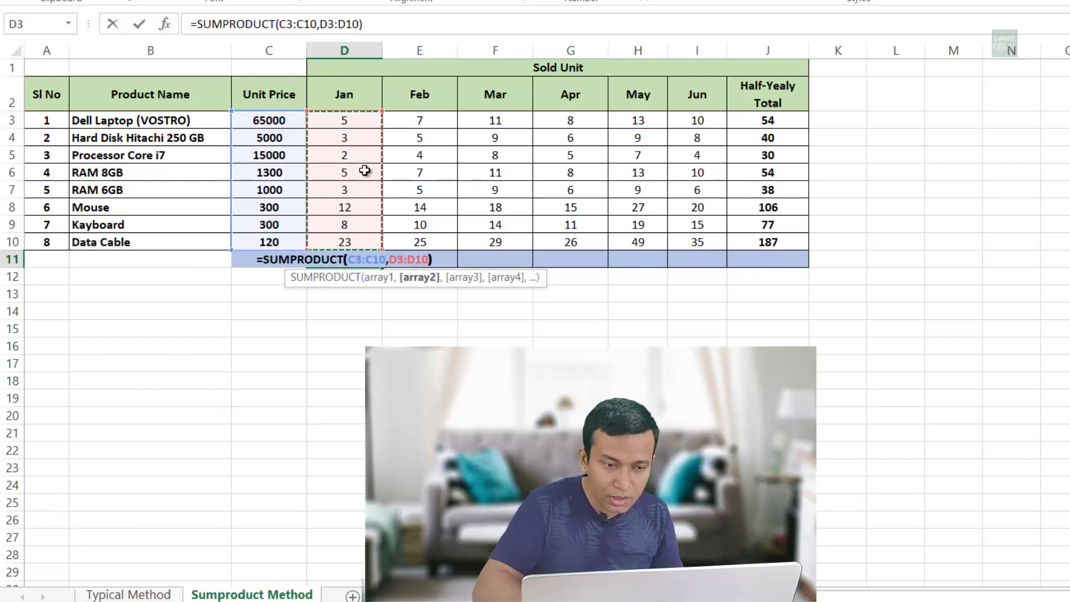
pyautogui.write(')')
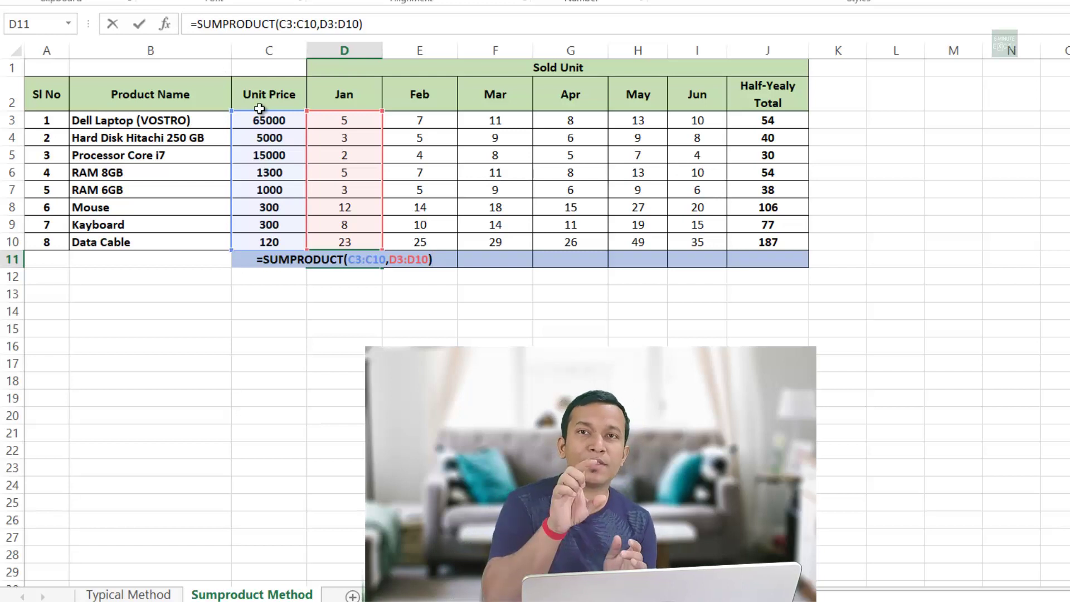
# Step: Make the unit price range absolute in D11's formula so it reads =SUMPRODUCT($C$3:$C$10,D3:D10)
pyautogui.click(285, 23)
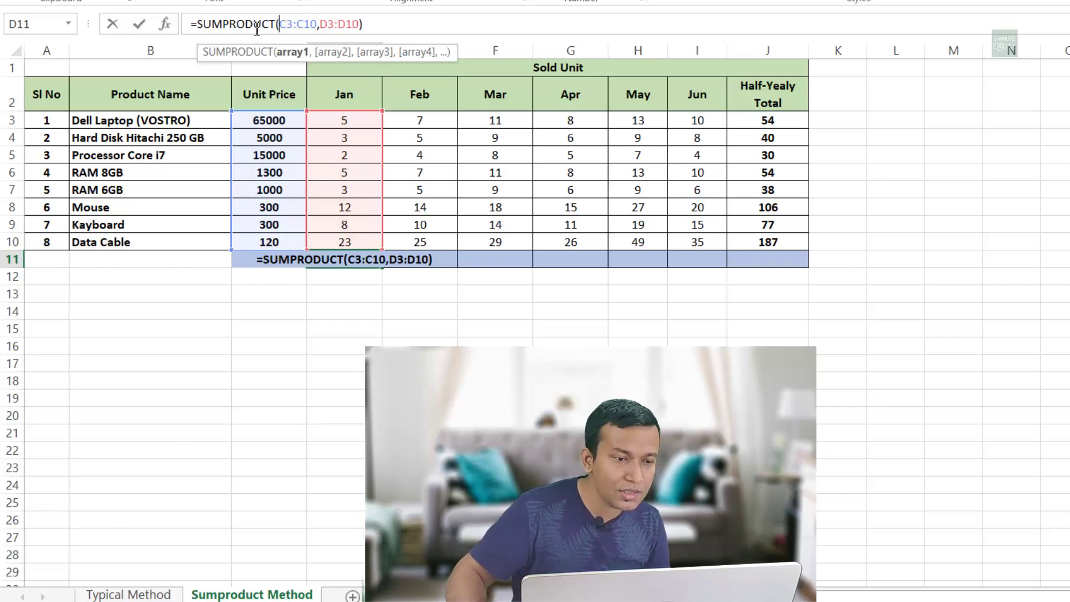
pyautogui.write('$C')
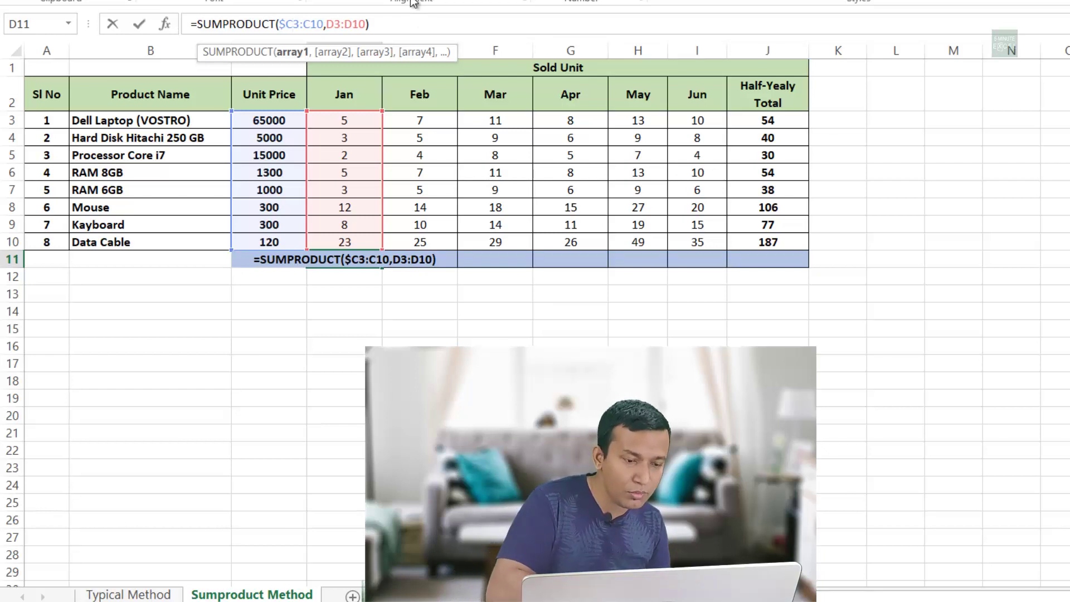
pyautogui.write('$3:')
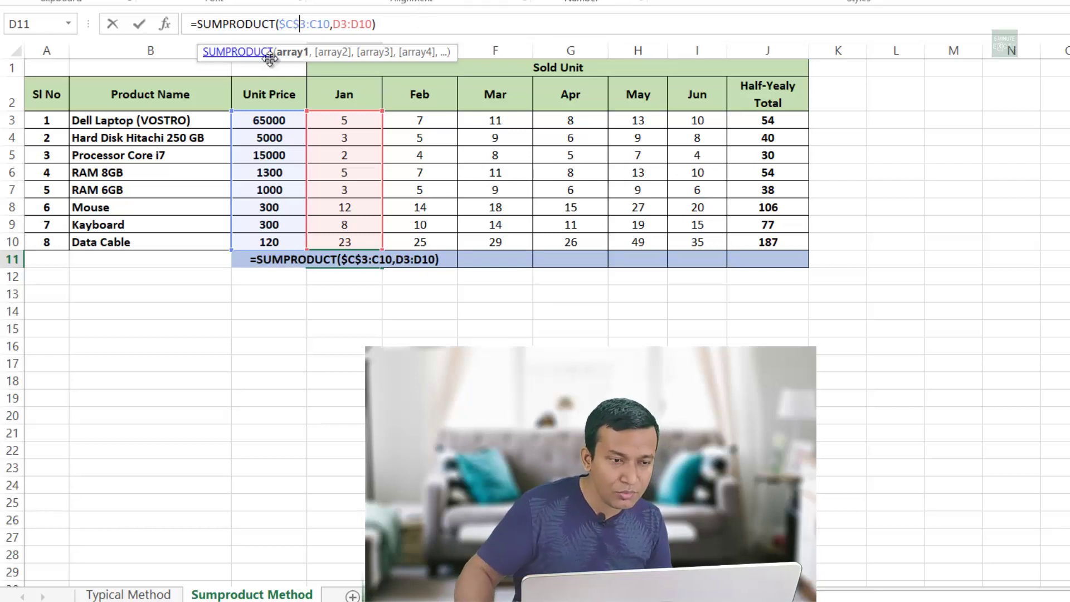
pyautogui.write('$C')
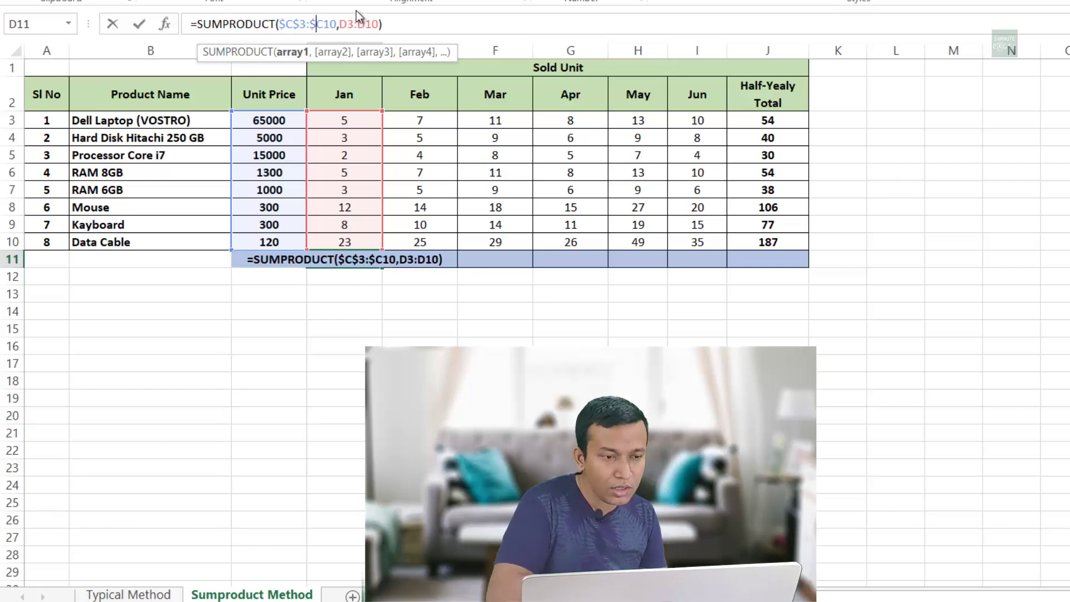
pyautogui.write('$')
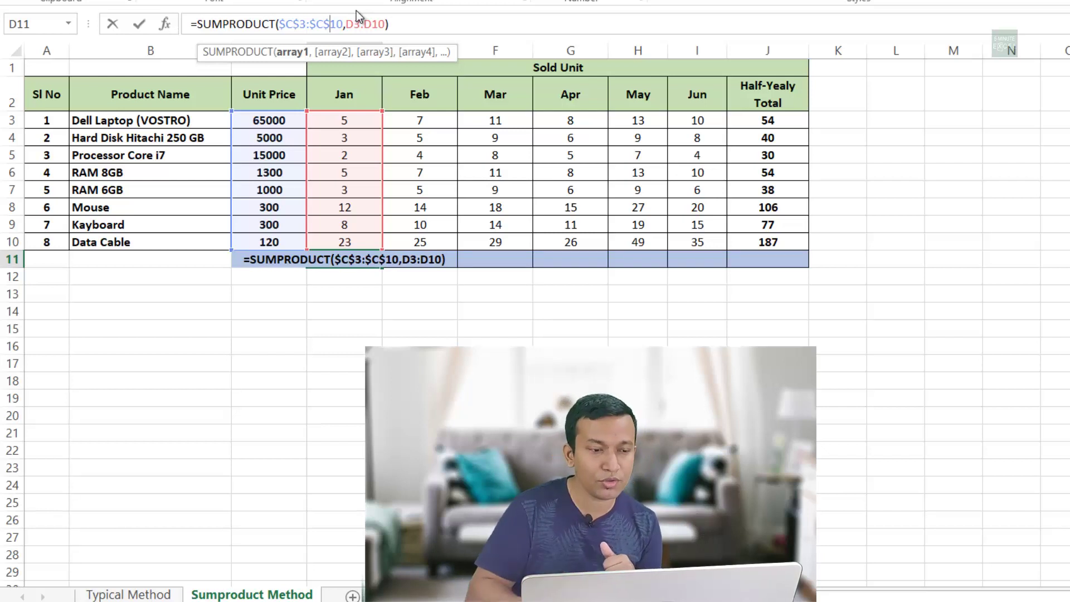
pyautogui.press('Return')
# Step: Copy January's total formula from D11 across to J11 and widen the May and June columns to fit the totals
pyautogui.click(367, 254)
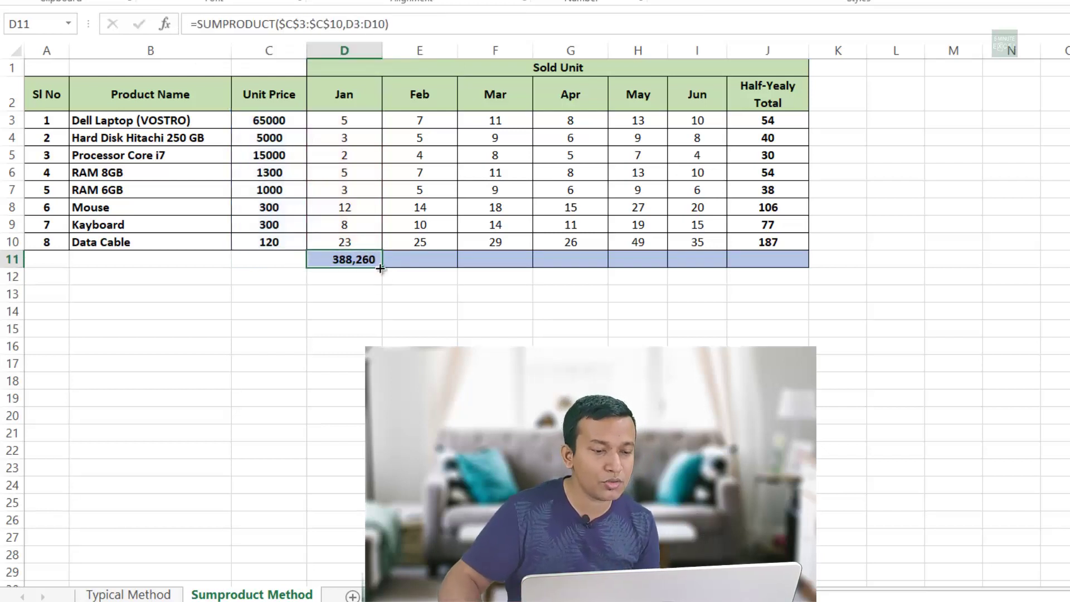
pyautogui.moveTo(401, 270); pyautogui.dragTo(786, 325)
pyautogui.moveTo(668, 49); pyautogui.dragTo(677, 49)
pyautogui.click(880, 417)
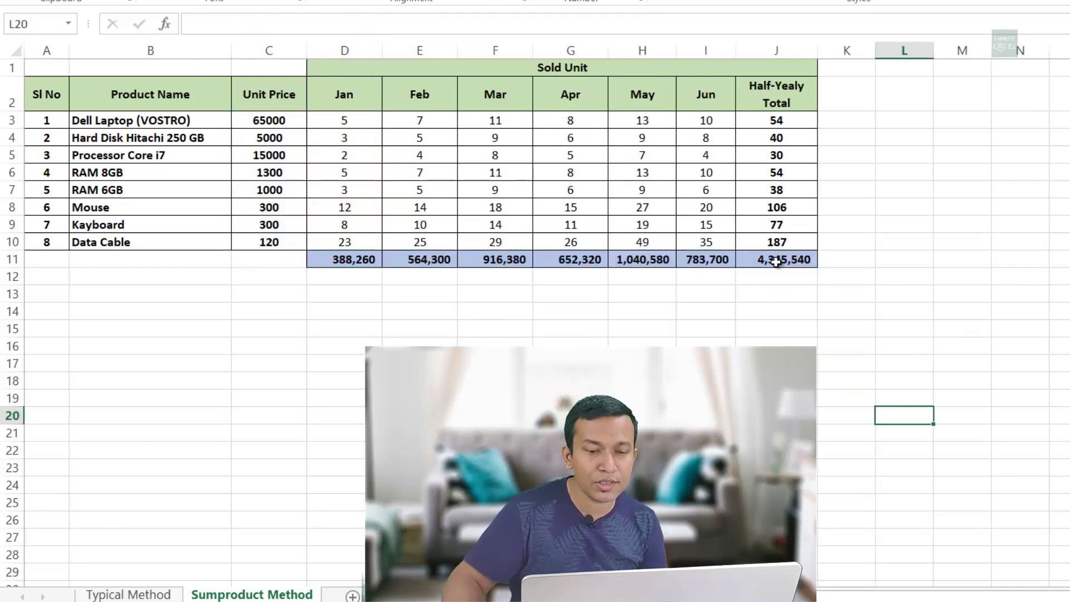
# Step: Check the ranges used in the copied SUMPRODUCT formulas for the half-yearly total in J11 and May's total in H11
pyautogui.doubleClick(782, 261)
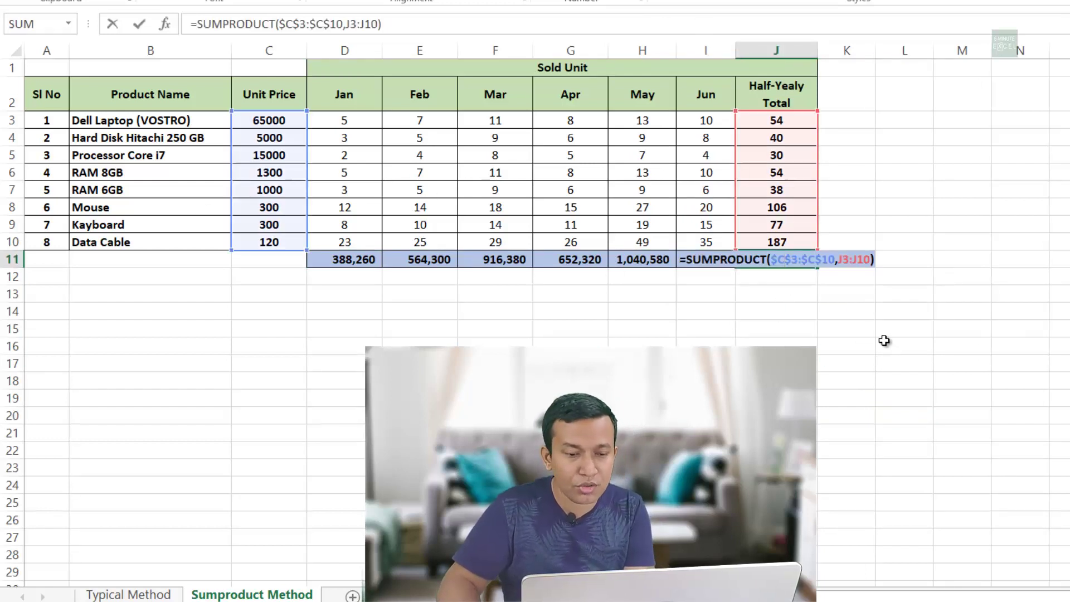
pyautogui.press('Return')
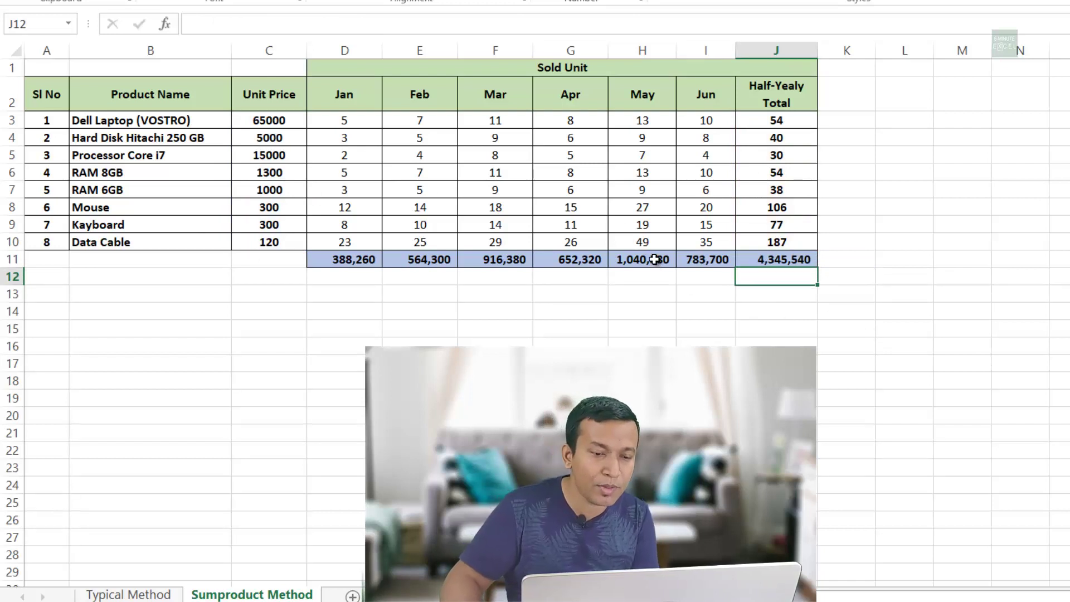
pyautogui.doubleClick(655, 259)
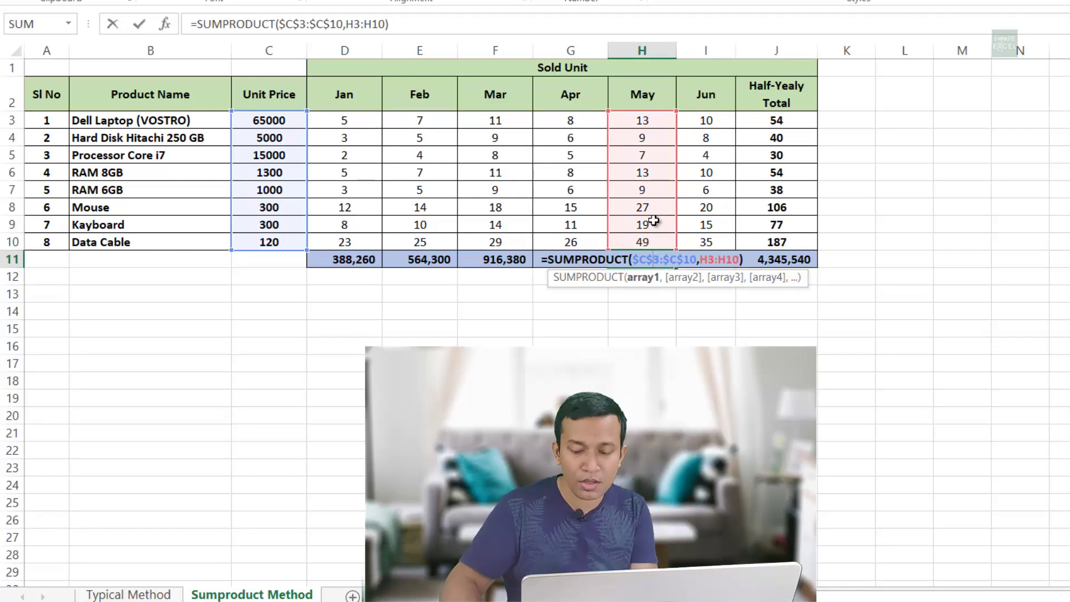
pyautogui.press('Return')
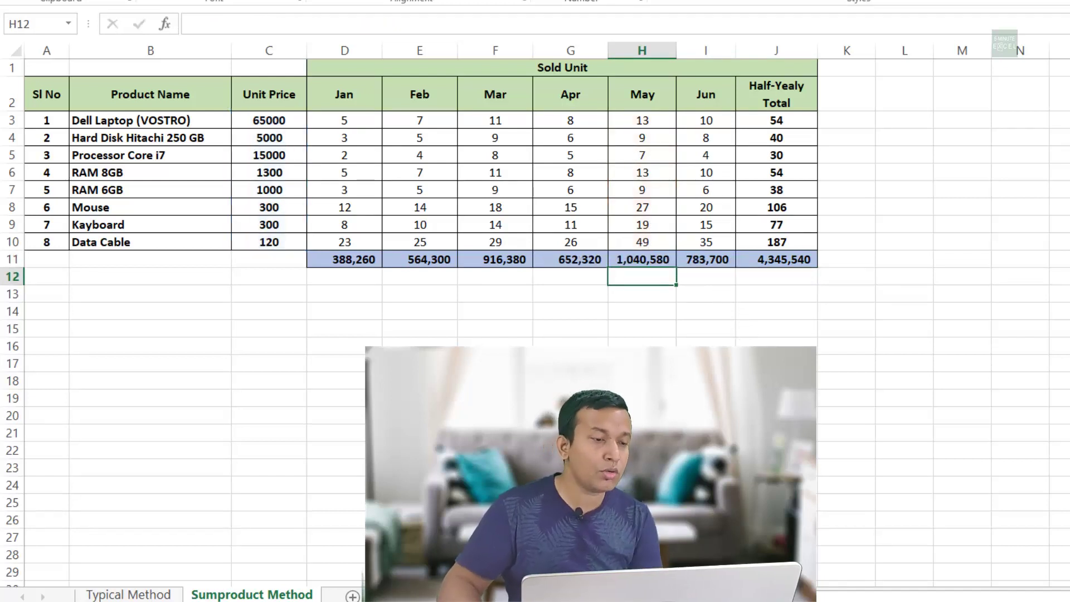
pyautogui.click(571, 398)
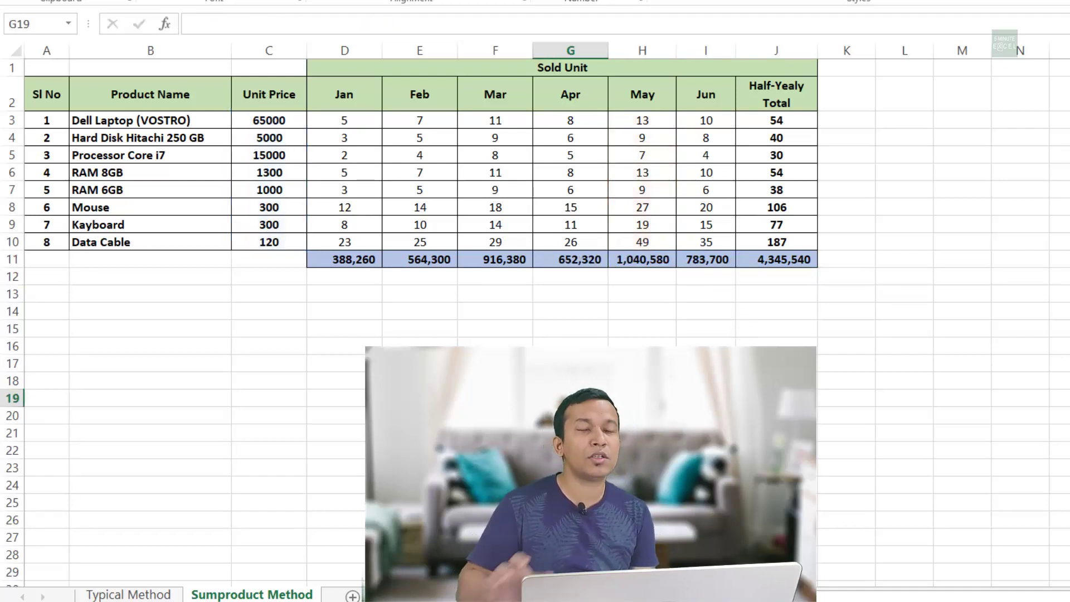